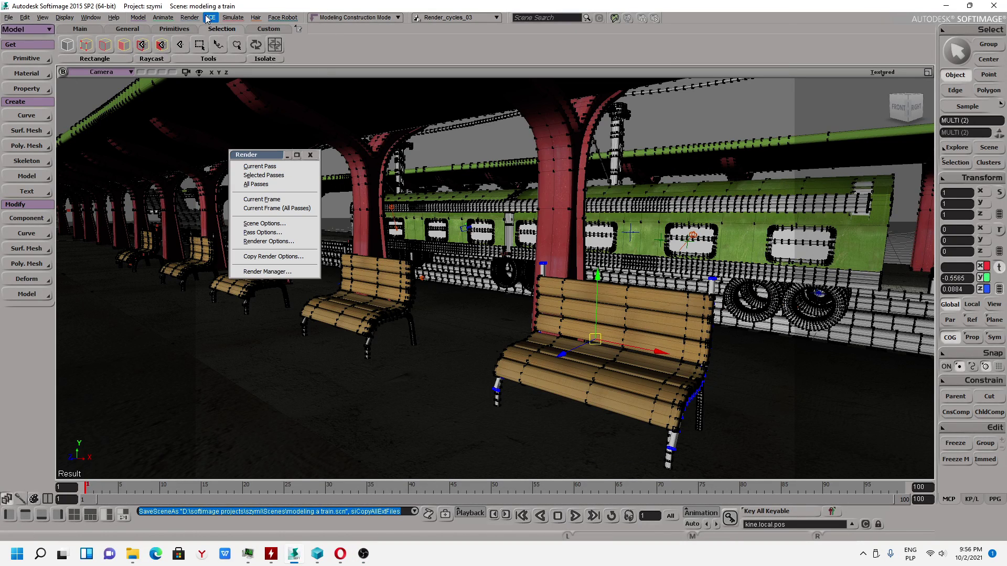
Switch to the Opera browser and search the web for "softimage addons" from a new tab
click(344, 553)
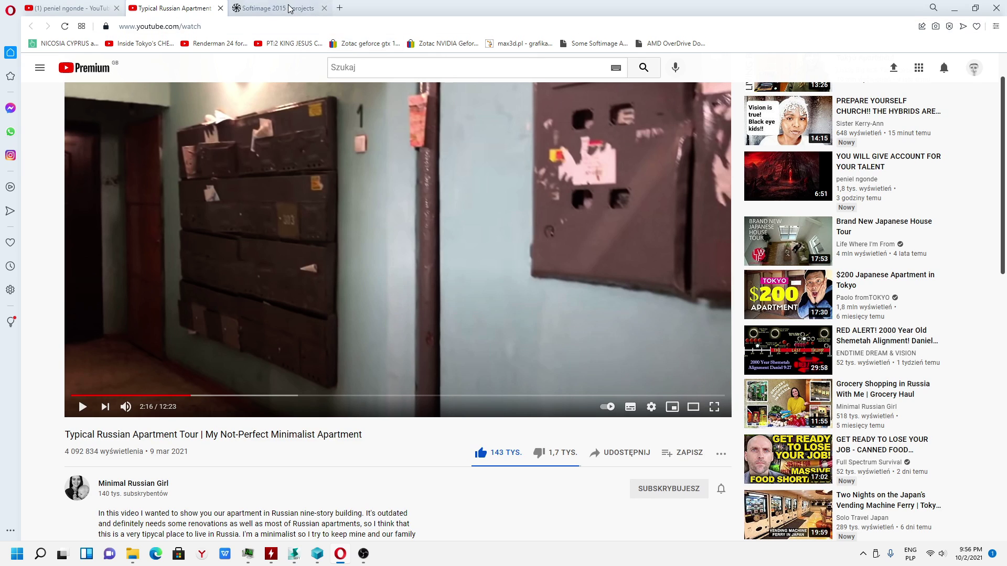
click(289, 8)
click(339, 8)
click(428, 97)
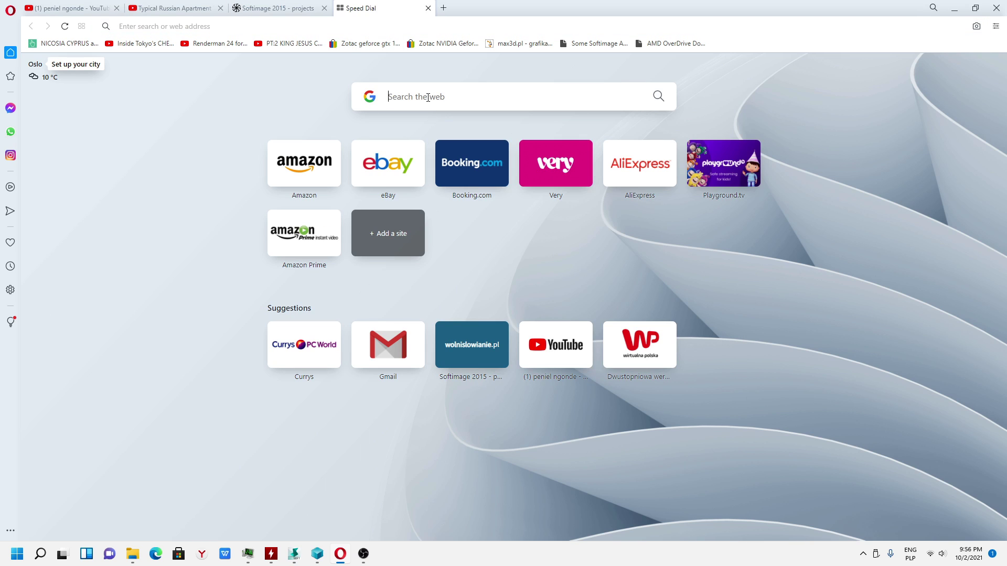
text(so)
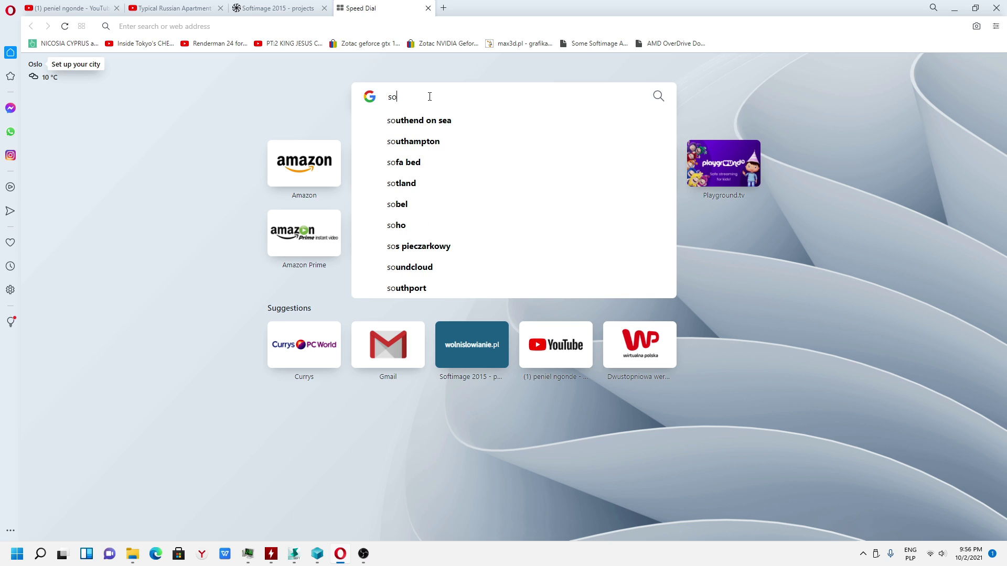
text(ftimag)
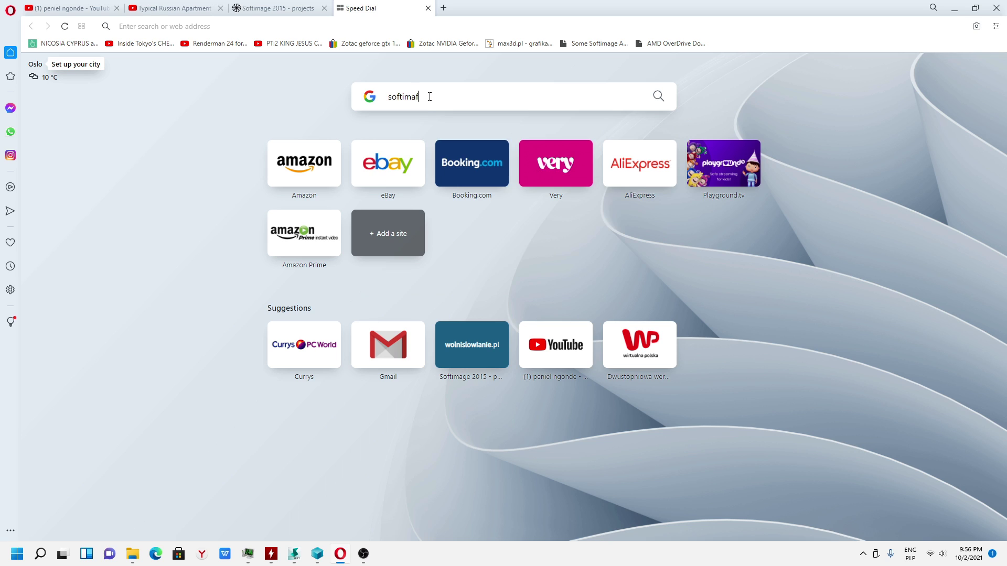
text(e addons)
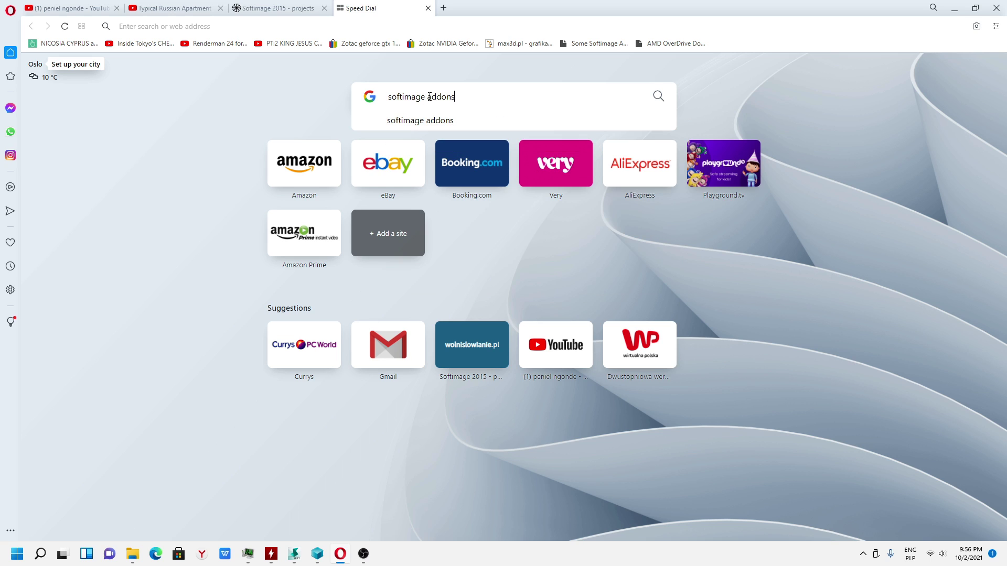
key(Return)
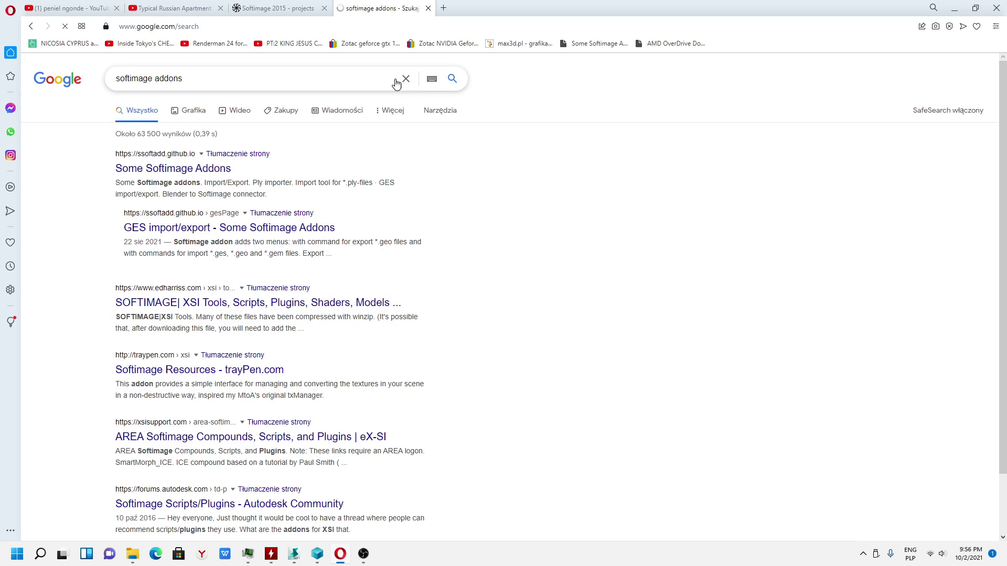
Open the Some Softimage Addons site and bring up its Blendermada materials page in a separate tab
click(187, 176)
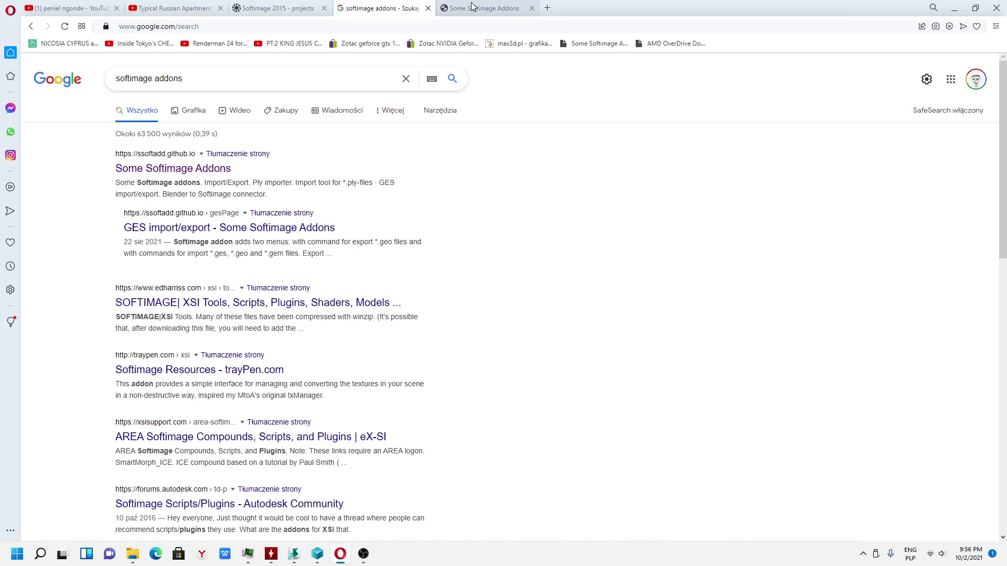
scroll(404, 360, down, 5)
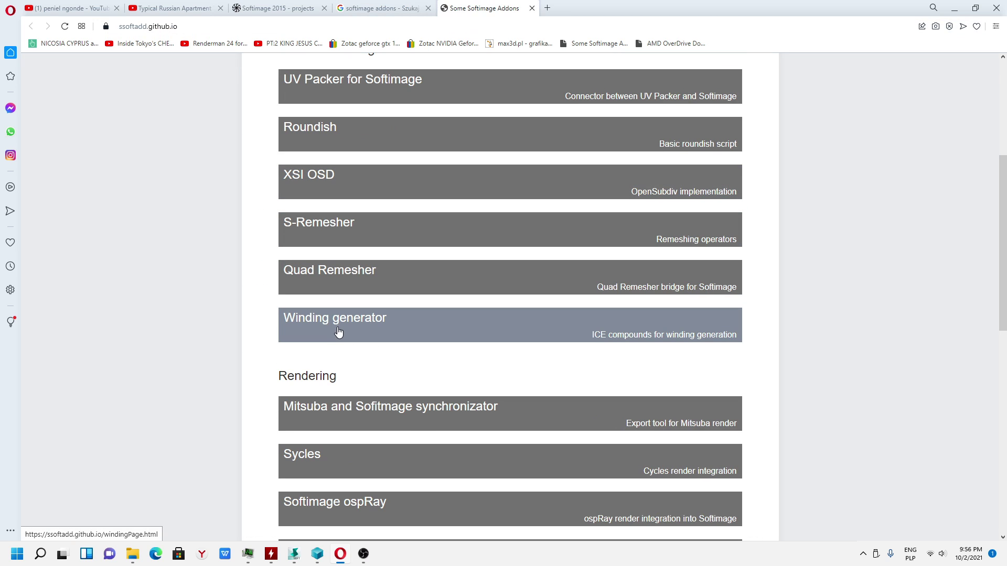
scroll(338, 338, down, 1)
scroll(354, 452, down, 4)
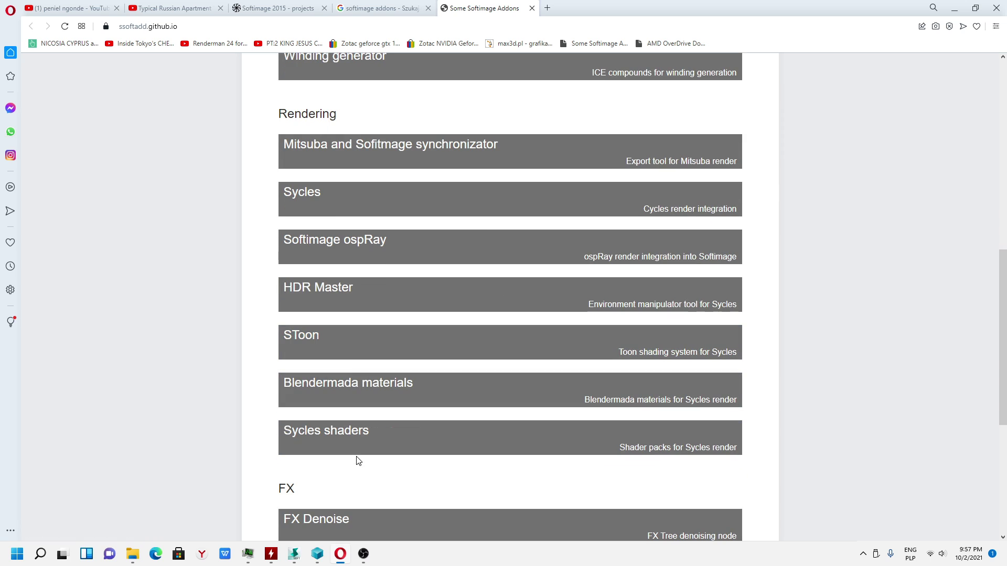
right_click(336, 389)
click(356, 393)
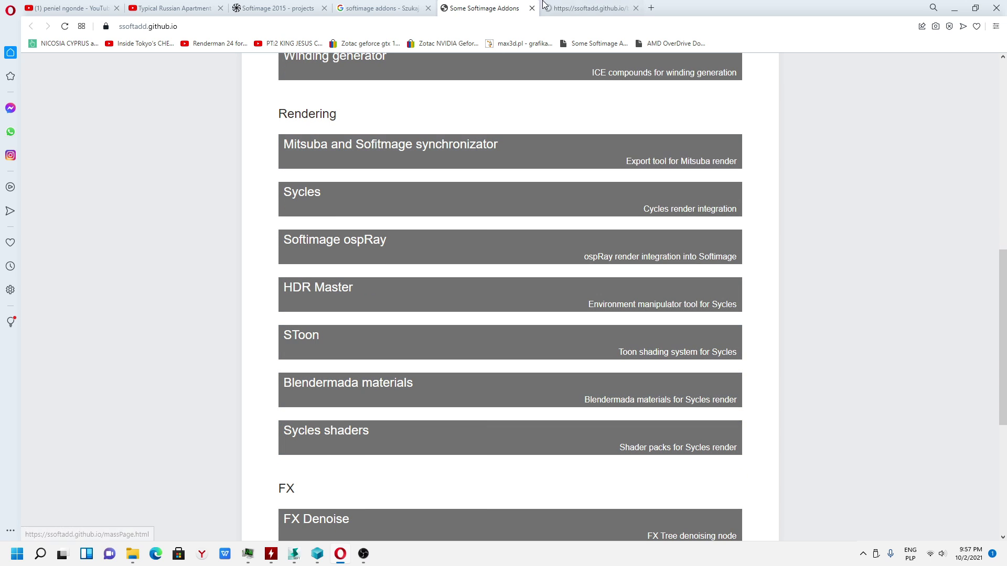
click(600, 10)
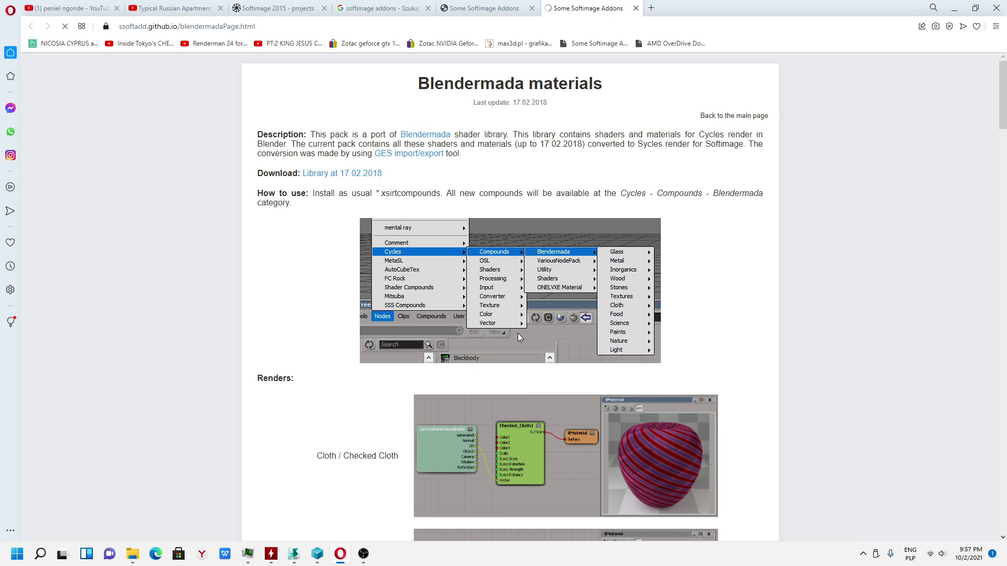
Examine the Blendermada material previews, from the cloth, food and glass shaders through the metal and nature ones
scroll(588, 335, down, 13)
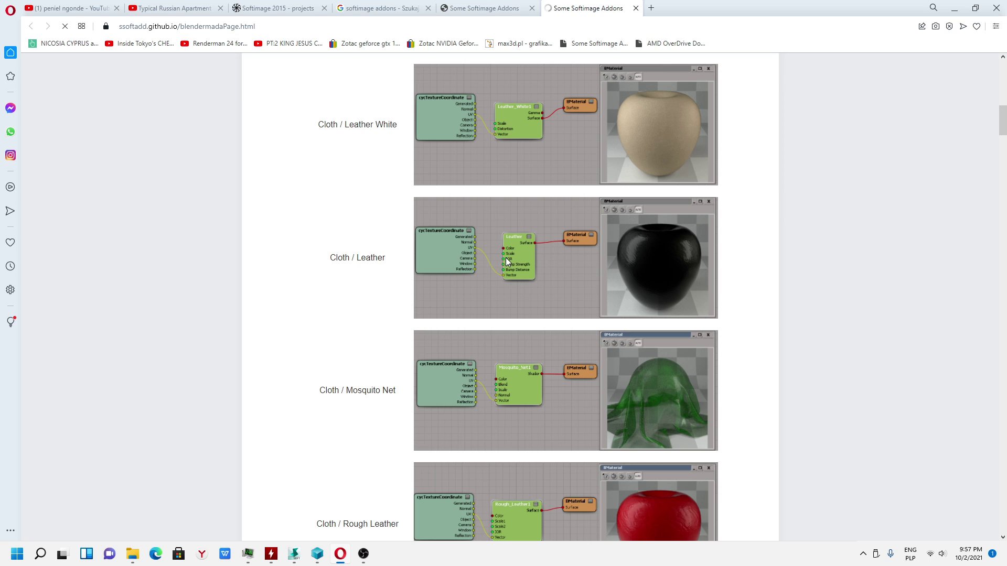
scroll(557, 260, down, 12)
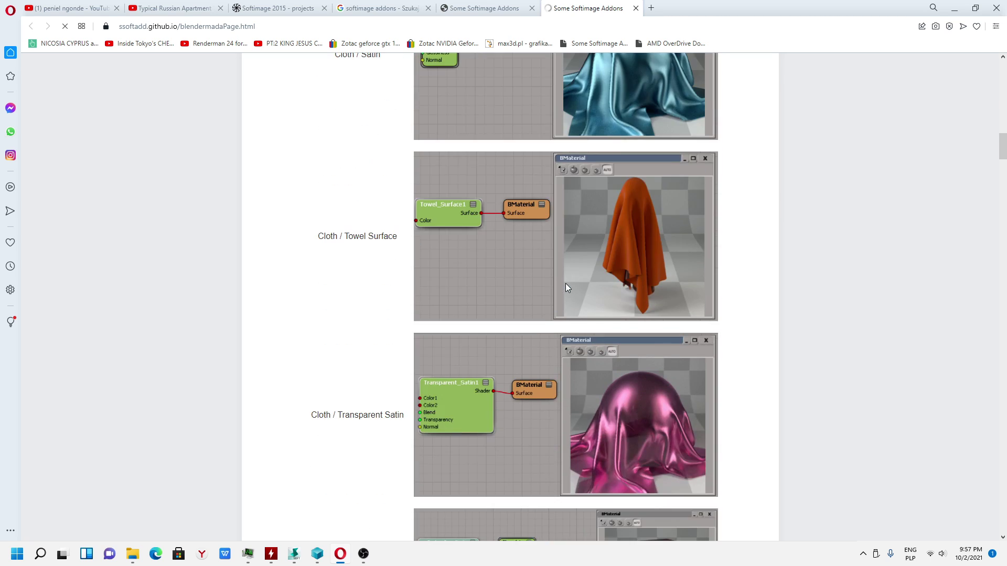
scroll(565, 284, down, 10)
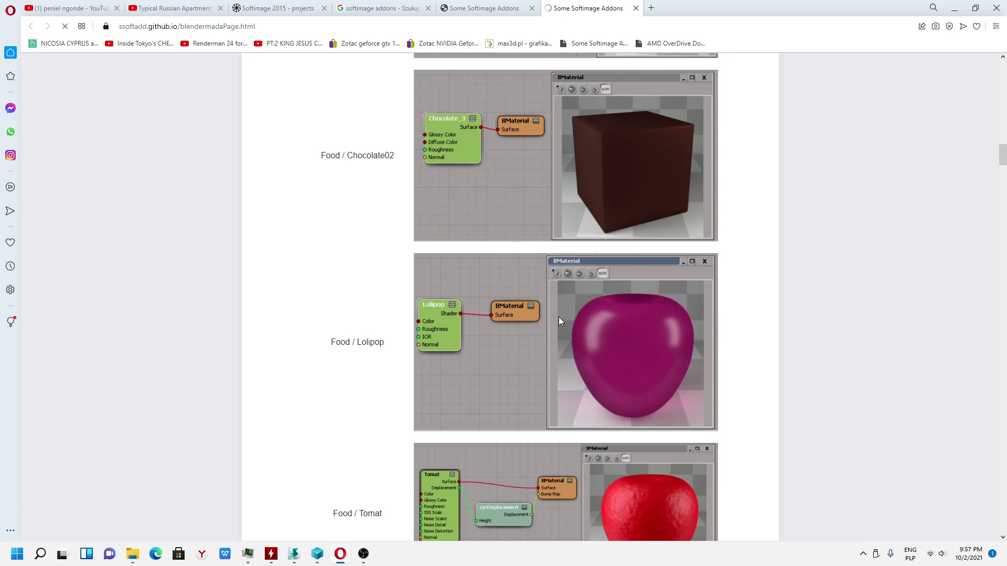
scroll(514, 289, down, 5)
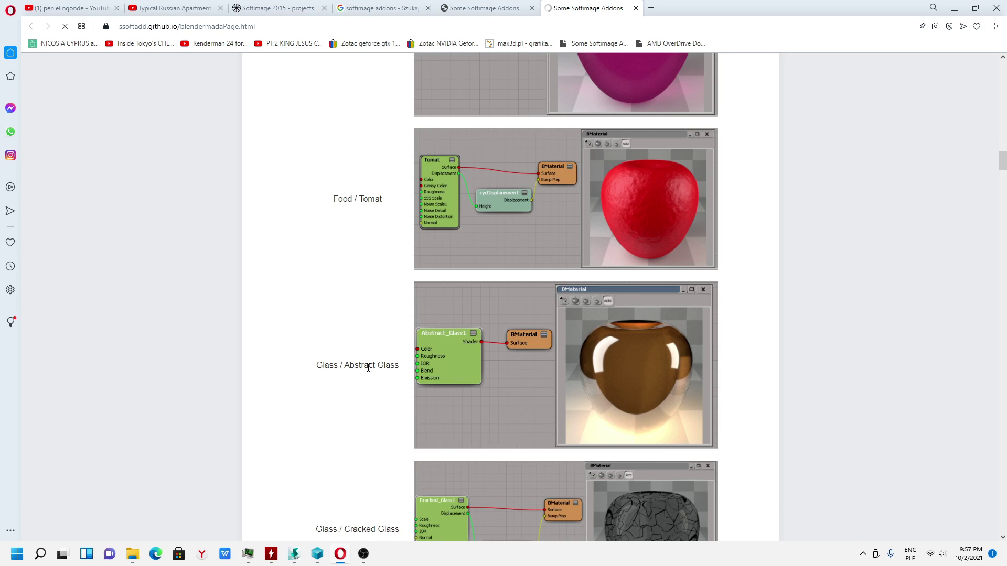
scroll(368, 367, down, 4)
drag(1003, 177, 986, 329)
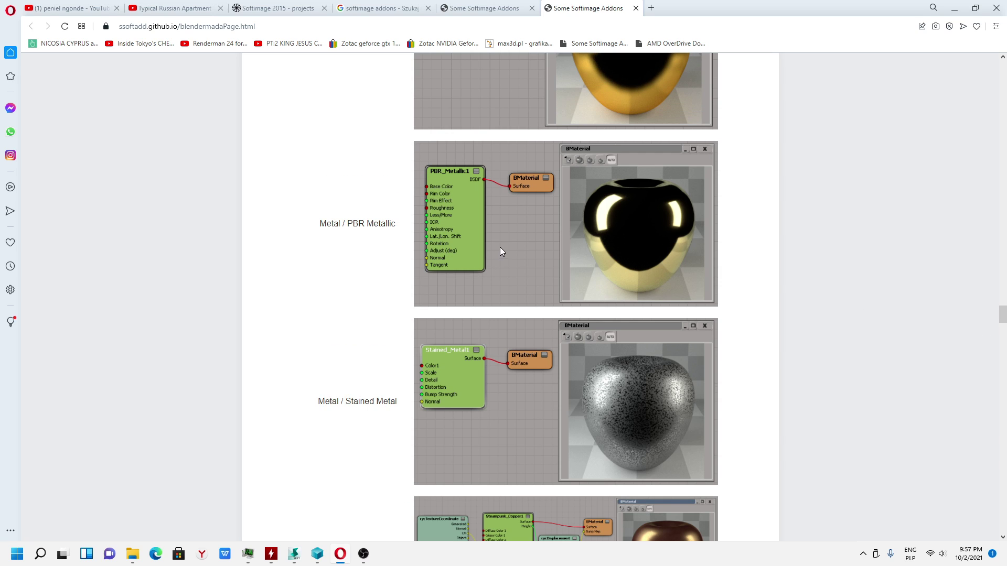
scroll(606, 232, down, 2)
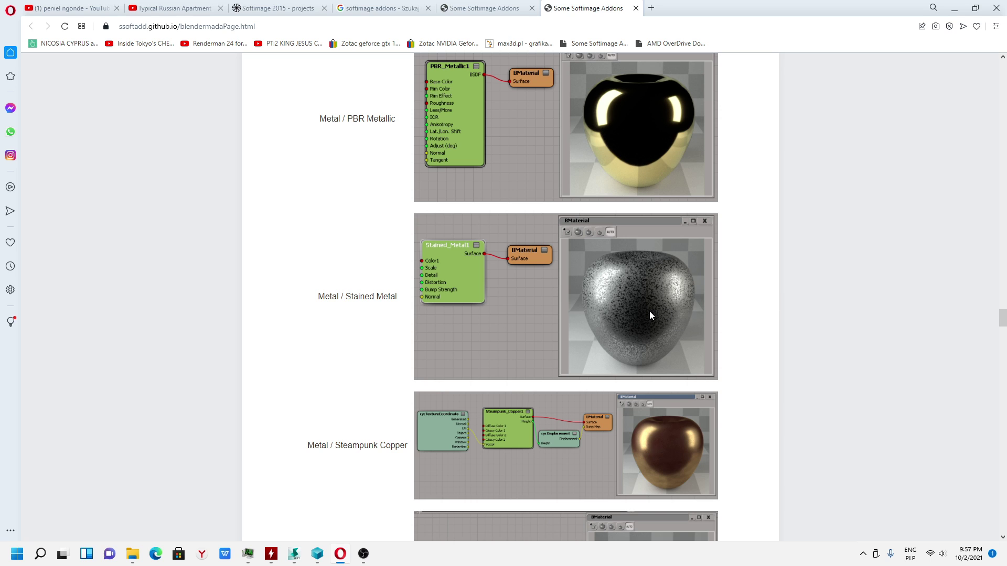
scroll(583, 310, down, 15)
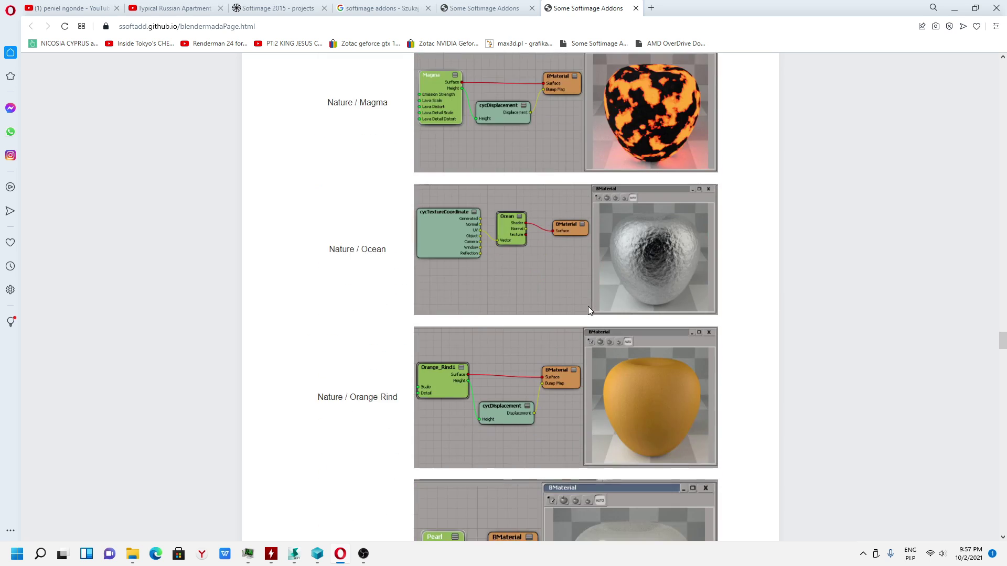
scroll(586, 315, up, 4)
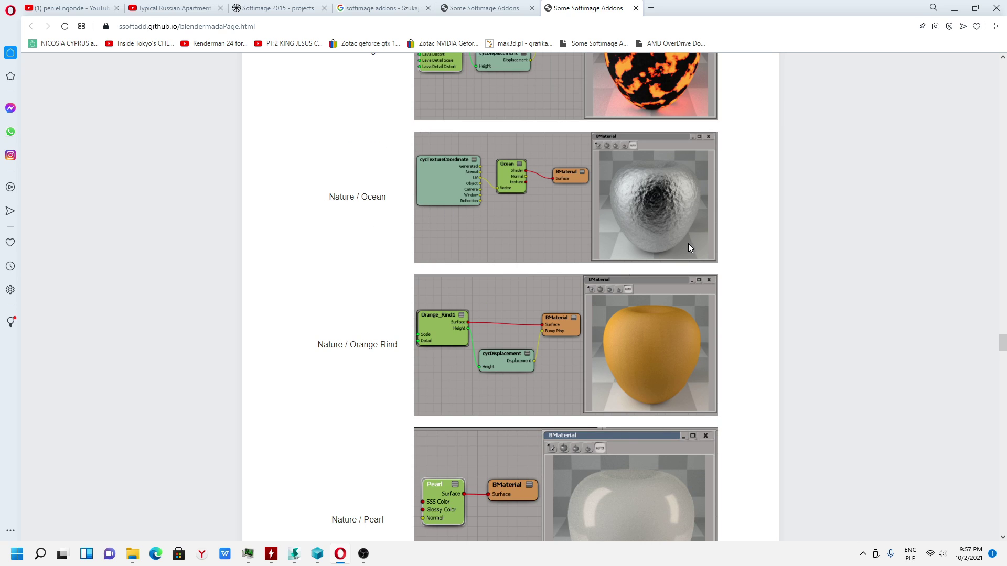
scroll(675, 285, down, 14)
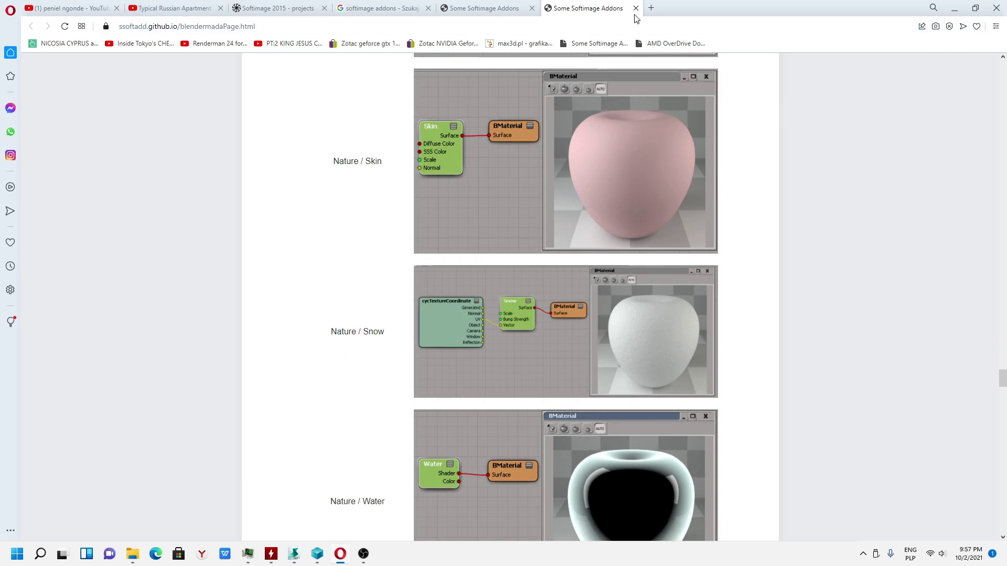
scroll(582, 292, down, 5)
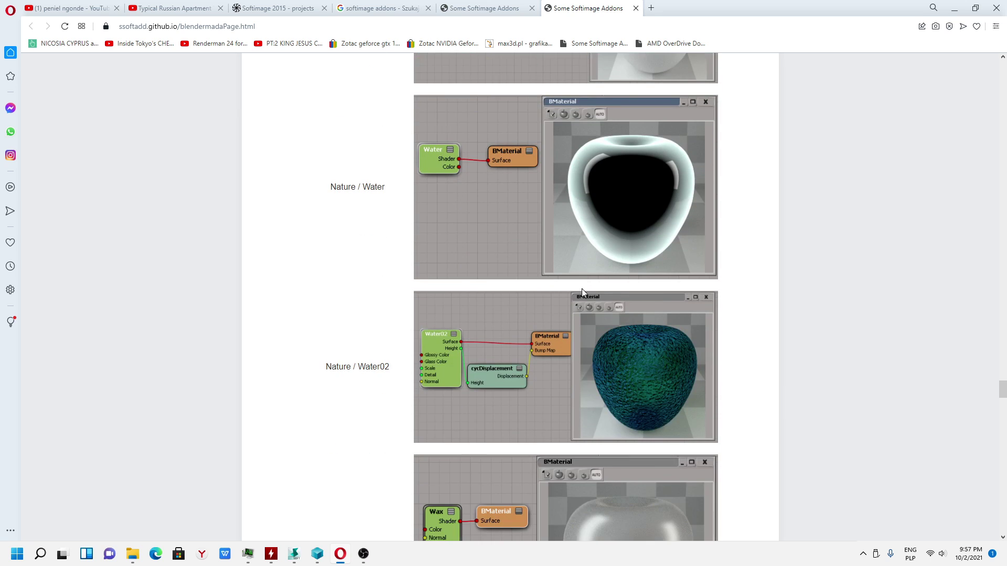
Search the web for "blendermada" from a new tab
click(651, 7)
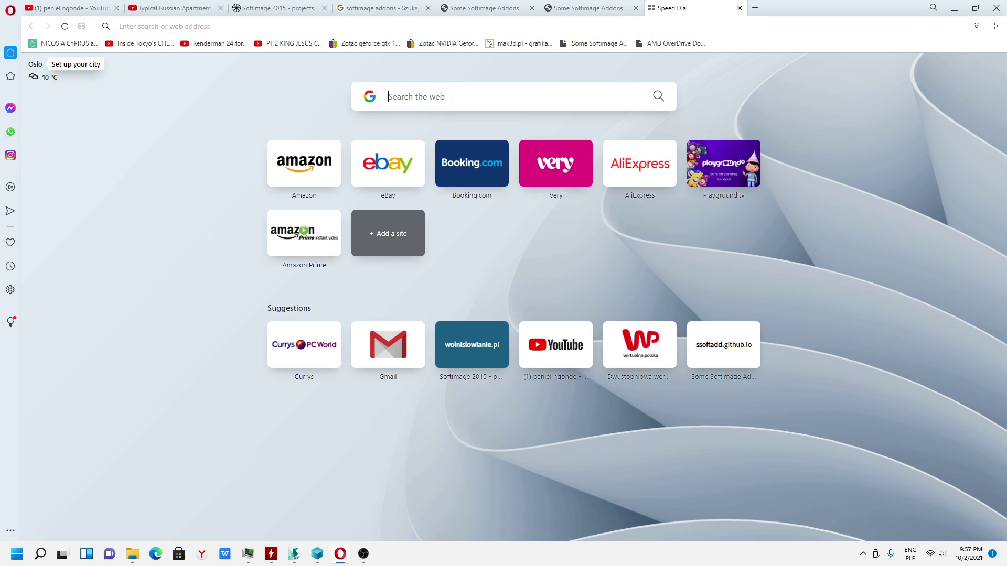
text(blender)
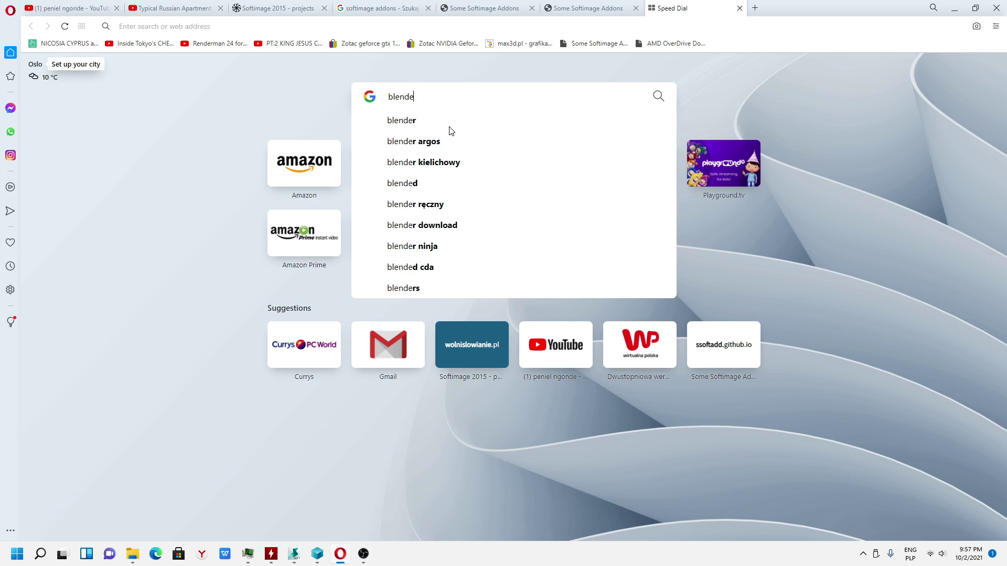
key(Return)
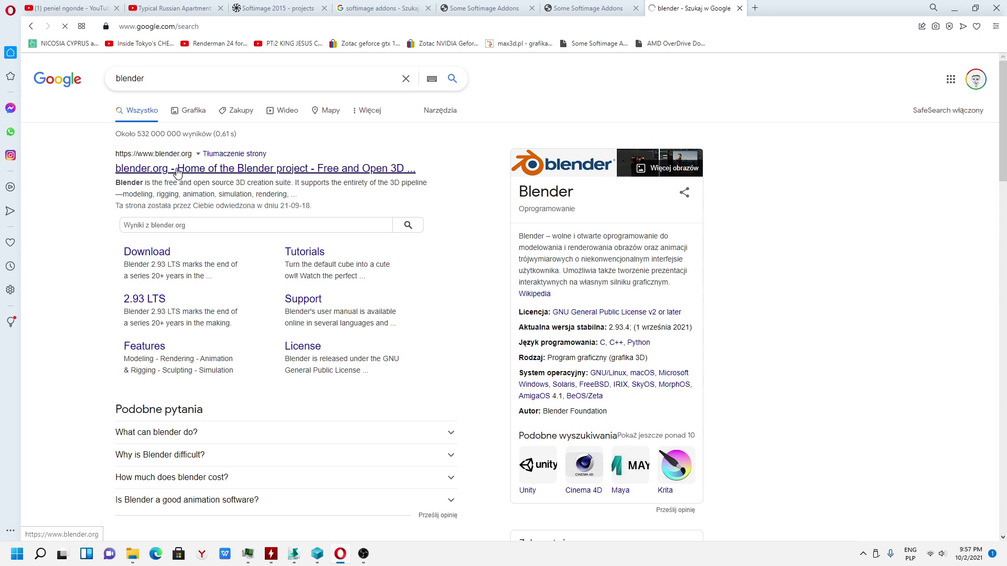
drag(179, 173, 116, 168)
click(164, 70)
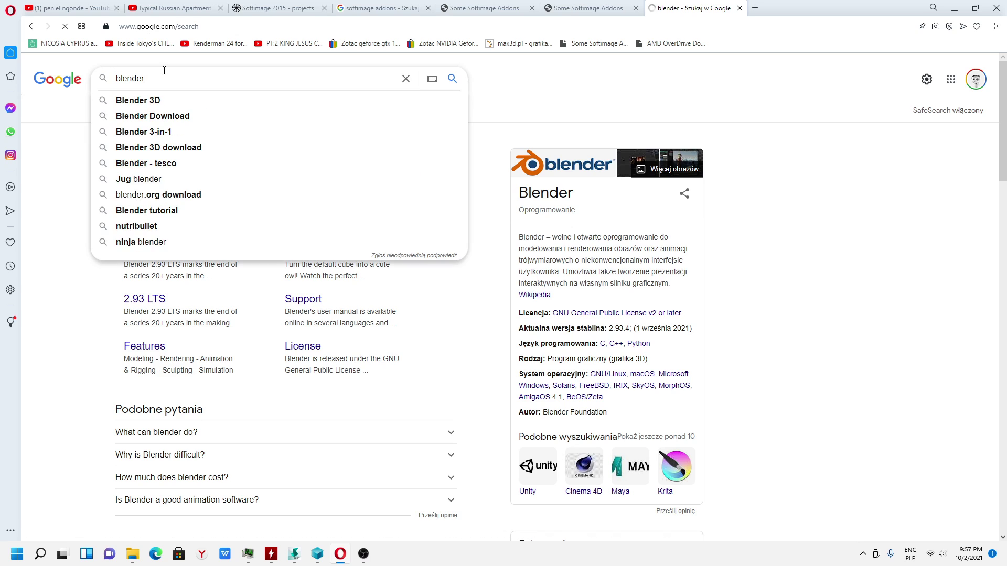
text(mada)
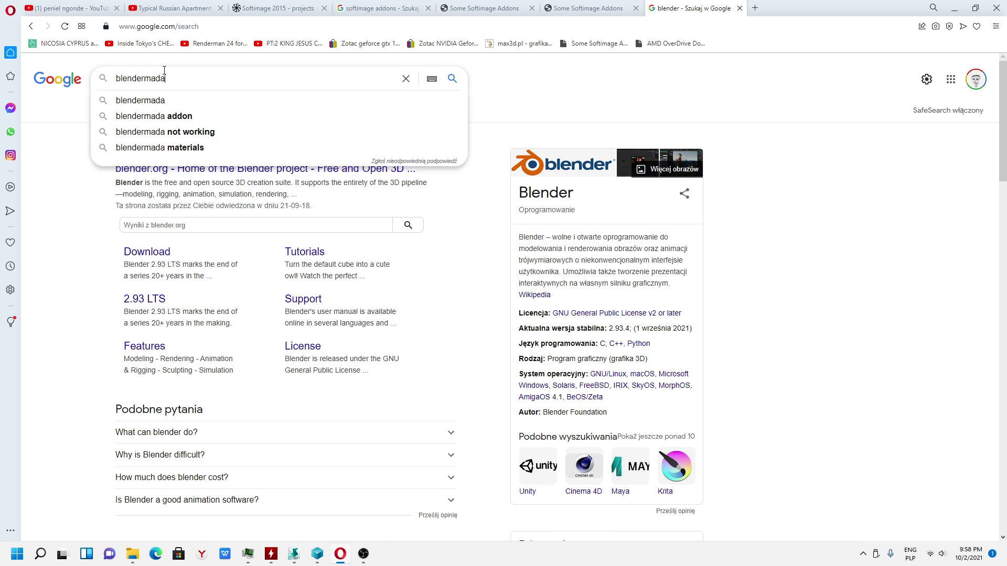
key(Return)
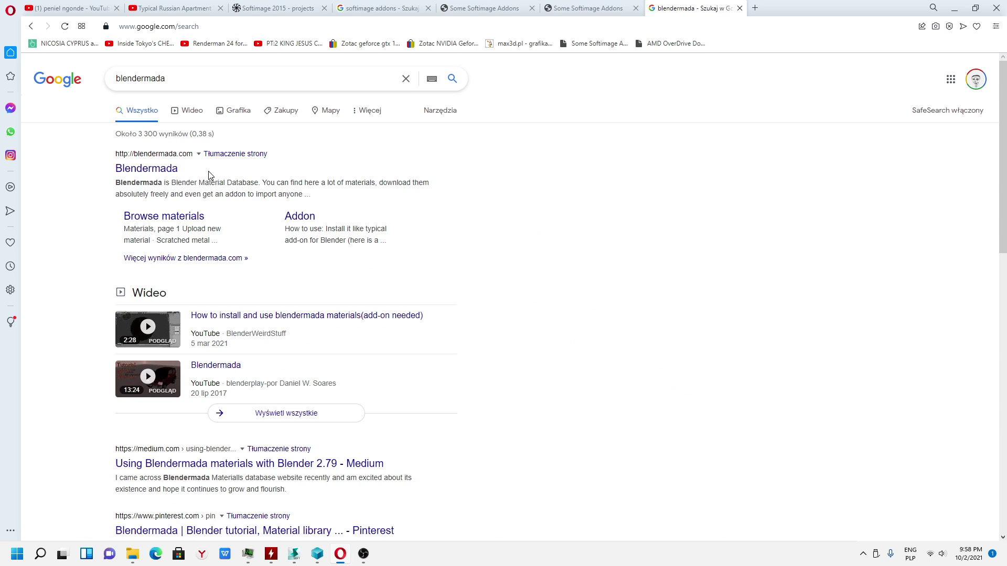
Open the Blendermada website and go to its page for browsing materials
click(146, 175)
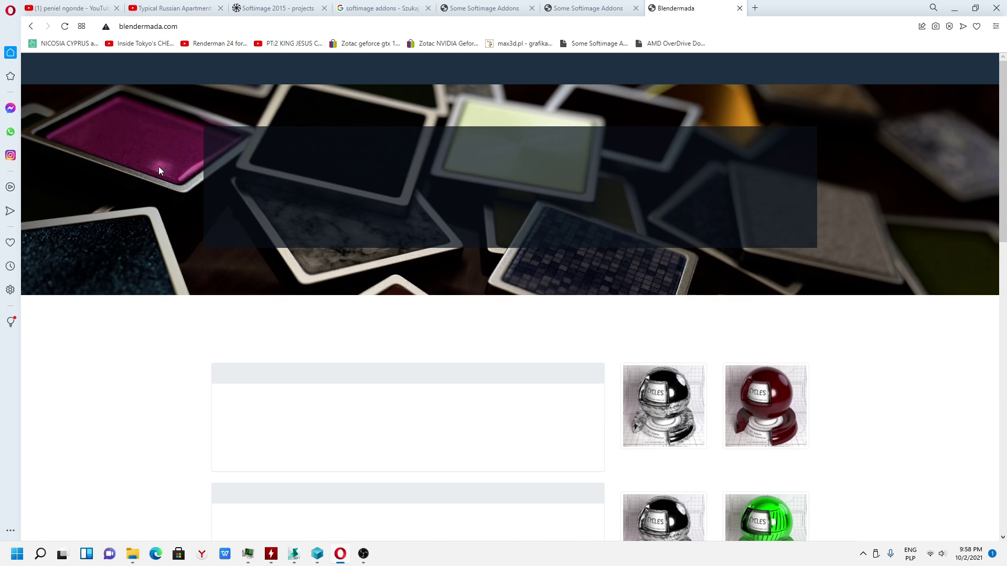
scroll(735, 379, down, 2)
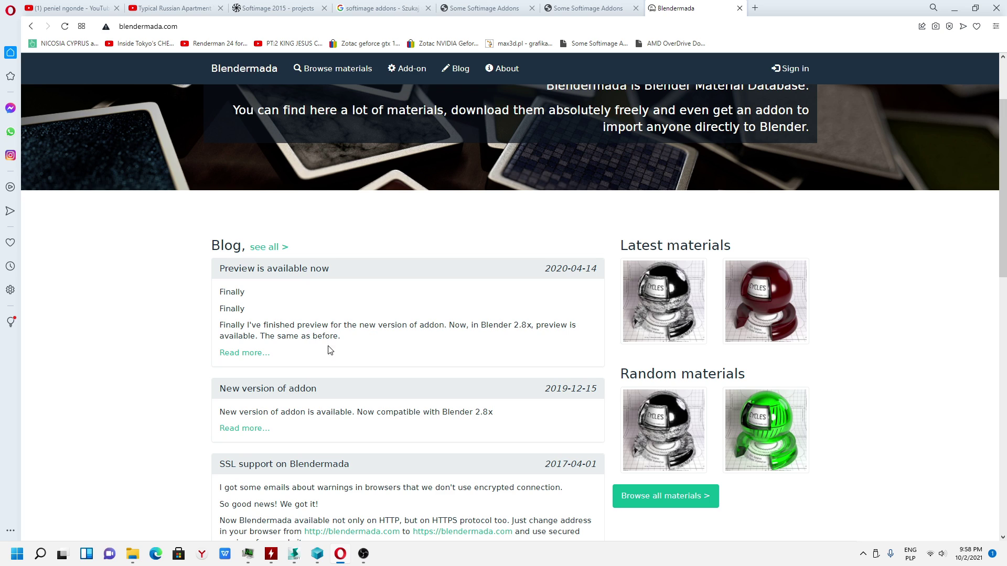
scroll(576, 317, up, 2)
click(332, 68)
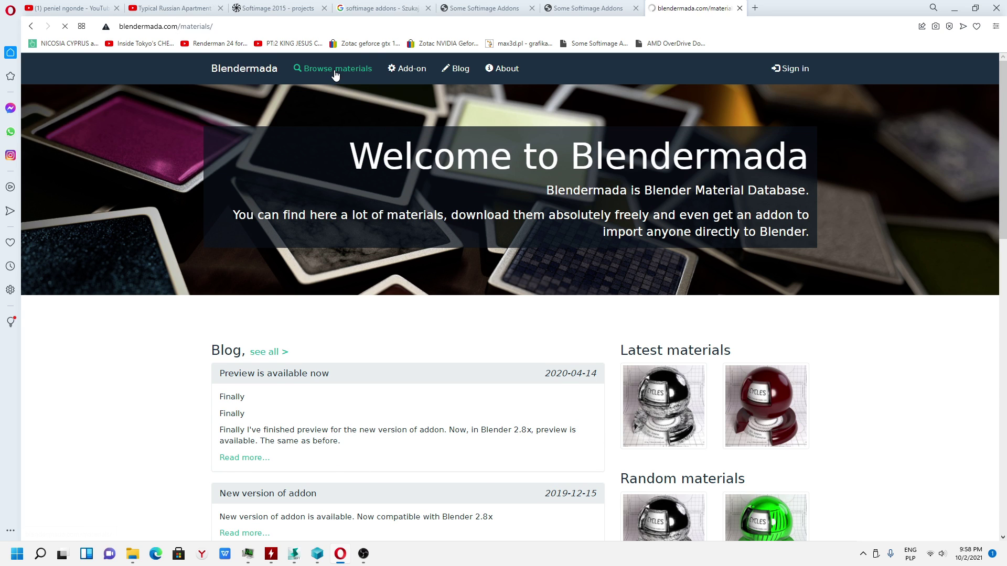
Look through the Cycles material thumbnails in the Blendermada materials listing
scroll(490, 427, down, 3)
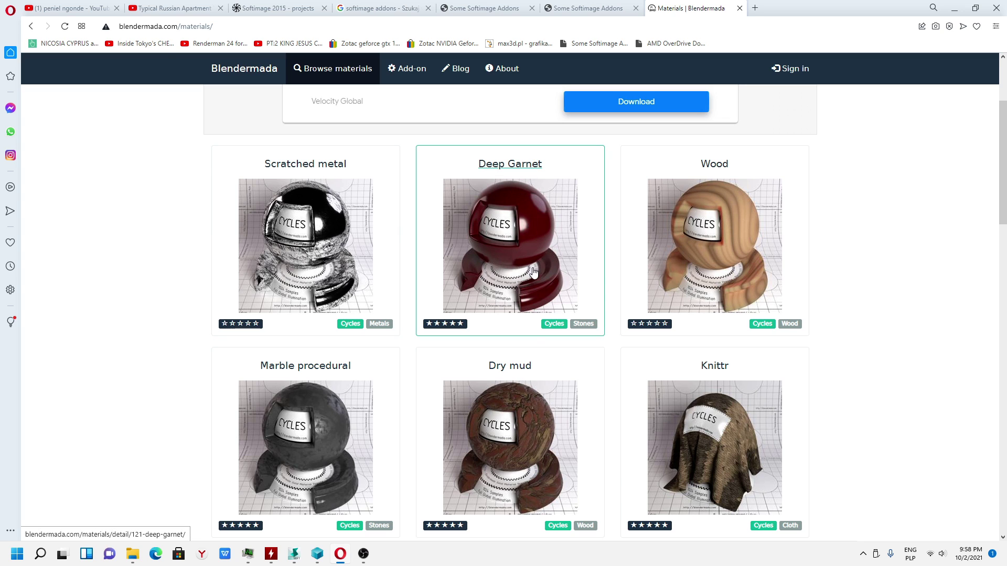
scroll(532, 270, down, 9)
scroll(504, 243, down, 4)
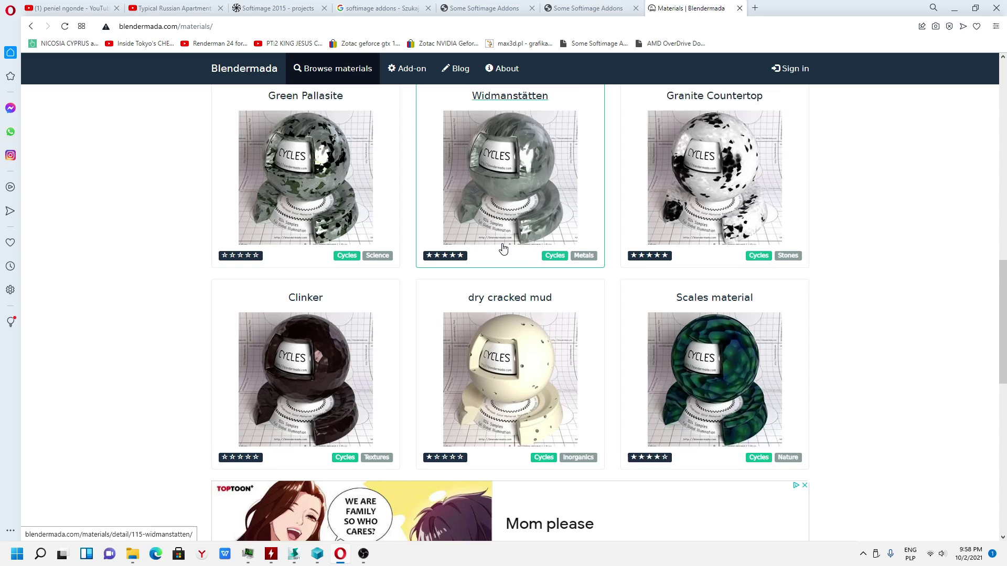
scroll(524, 242, up, 4)
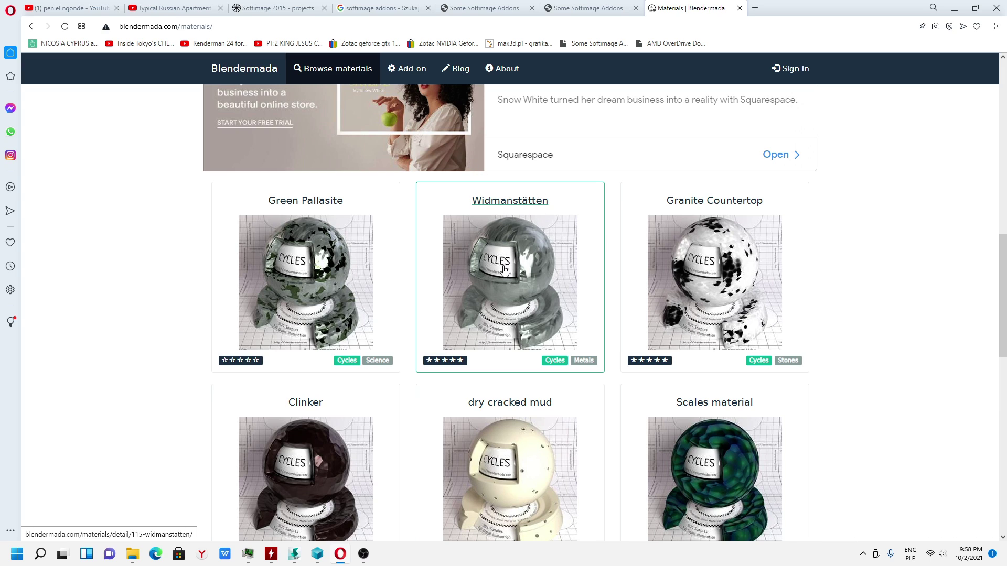
scroll(519, 310, up, 10)
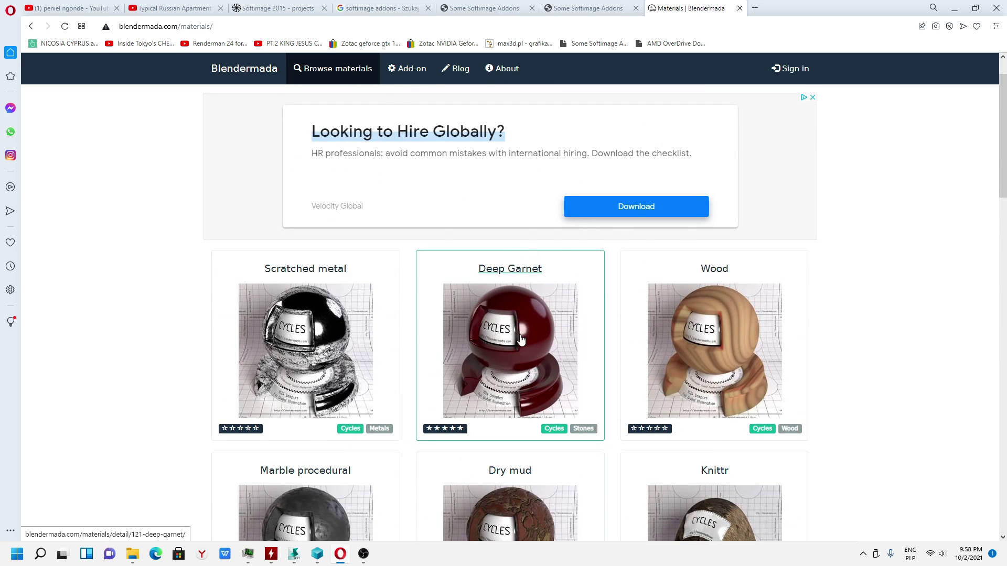
scroll(521, 340, down, 17)
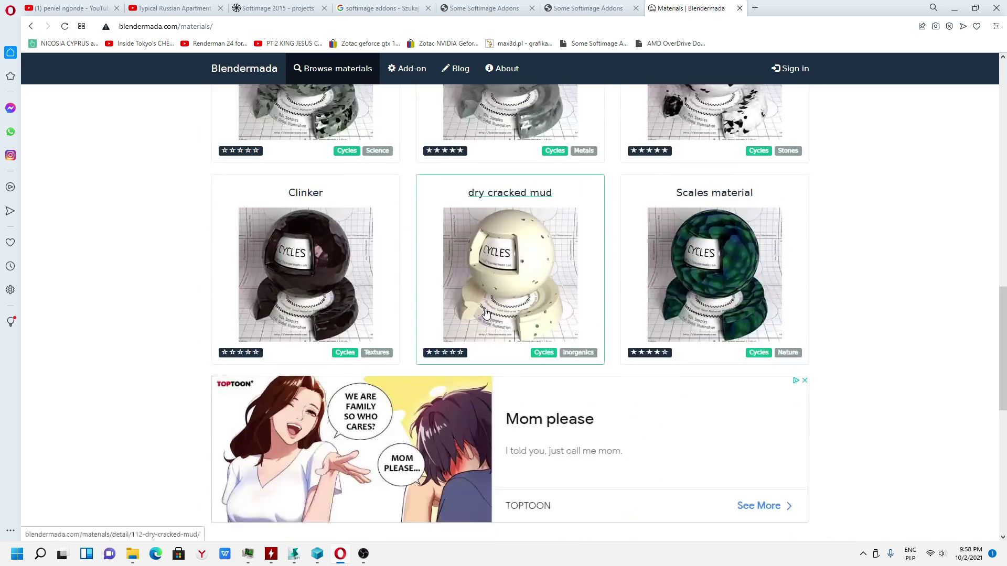
Choose Cycles as the engine in the filter of the Blendermada materials listing
scroll(486, 313, down, 8)
click(504, 179)
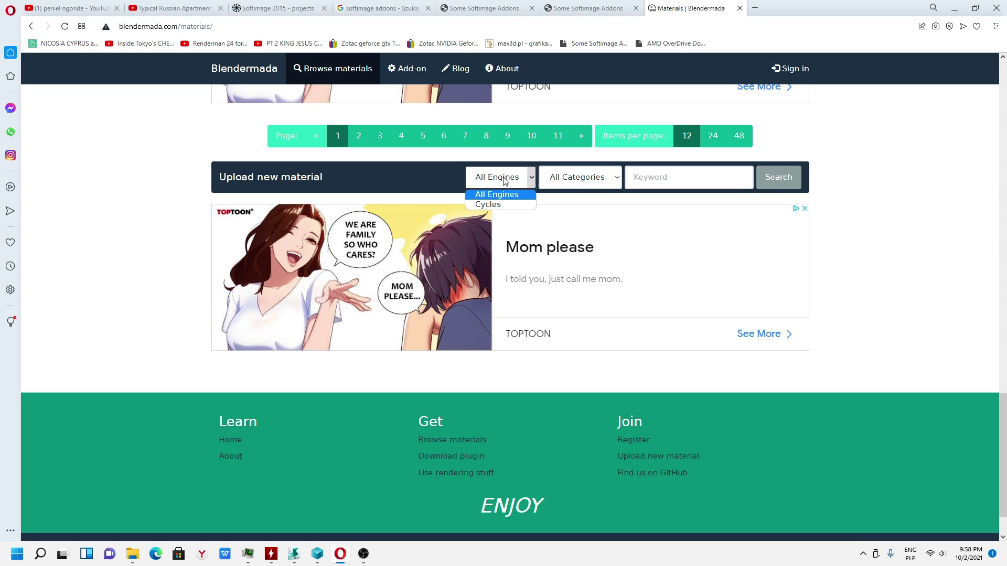
click(493, 204)
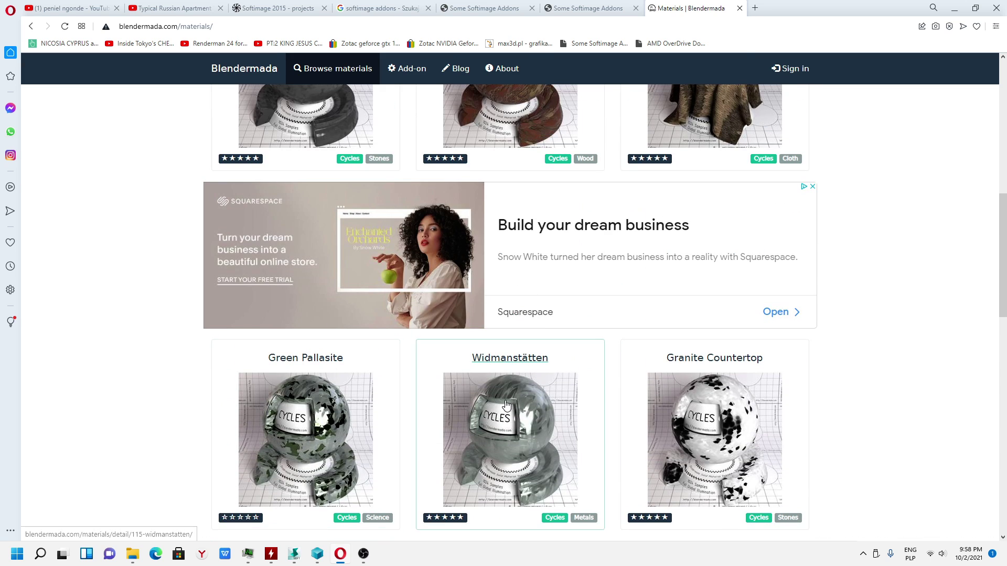
Open page 2 of the Blendermada materials listing and look through its material thumbnails
scroll(506, 406, down, 10)
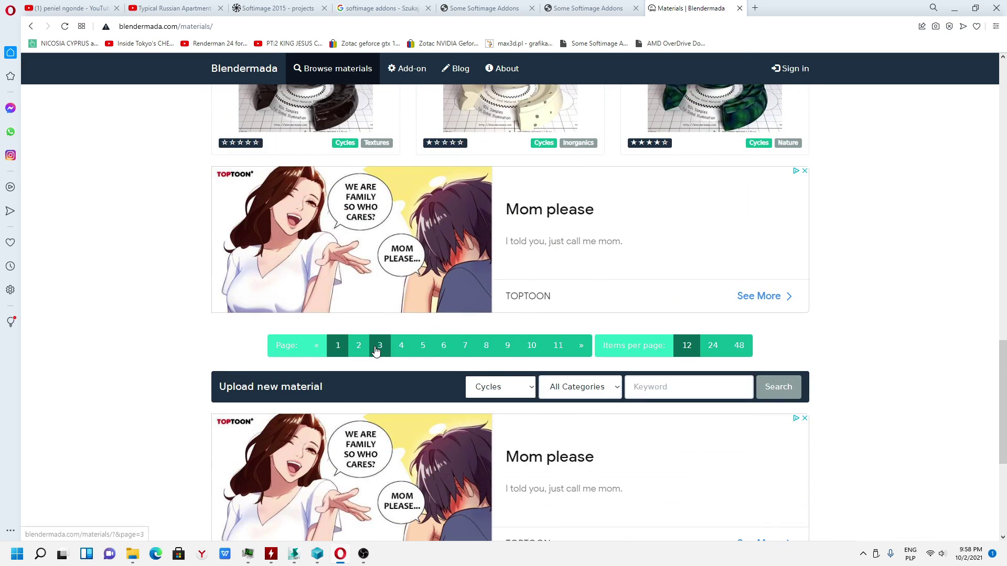
click(352, 350)
scroll(366, 337, down, 4)
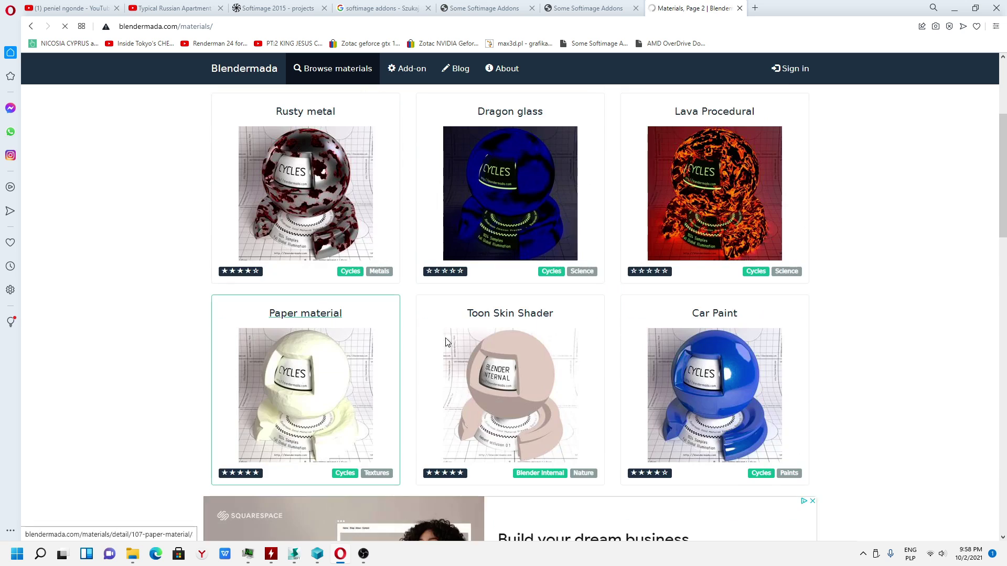
scroll(734, 322, down, 7)
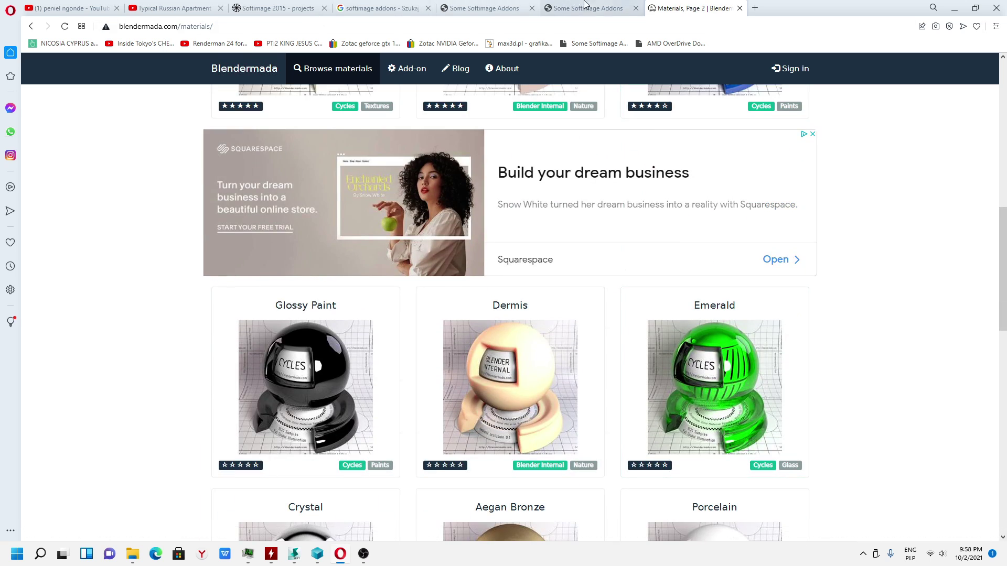
Return to the Softimage addon page for Blendermada and examine the remaining previews, from the nature shaders through stones, textures and wood
click(605, 10)
scroll(577, 218, up, 12)
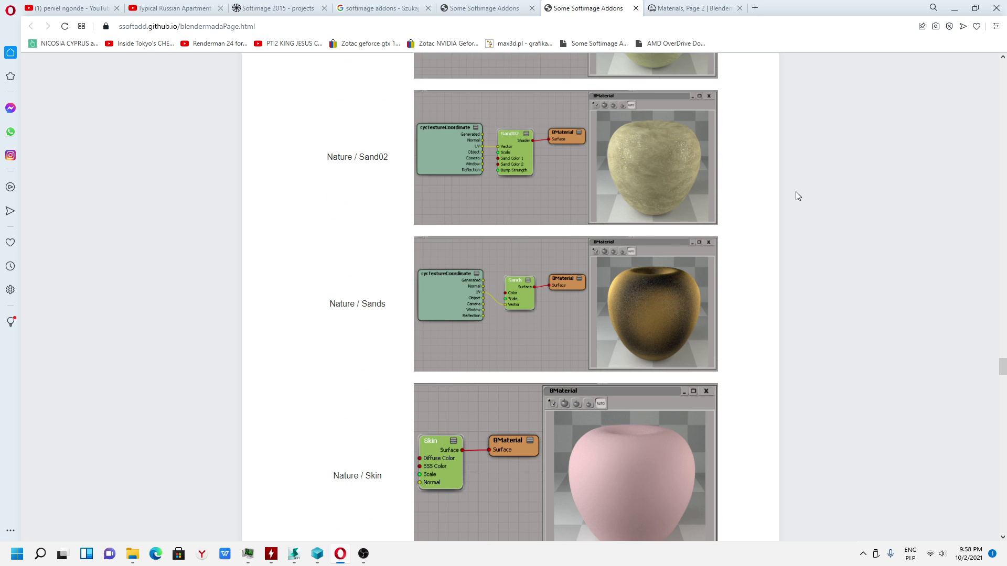
scroll(795, 191, down, 6)
drag(1002, 378, 1003, 472)
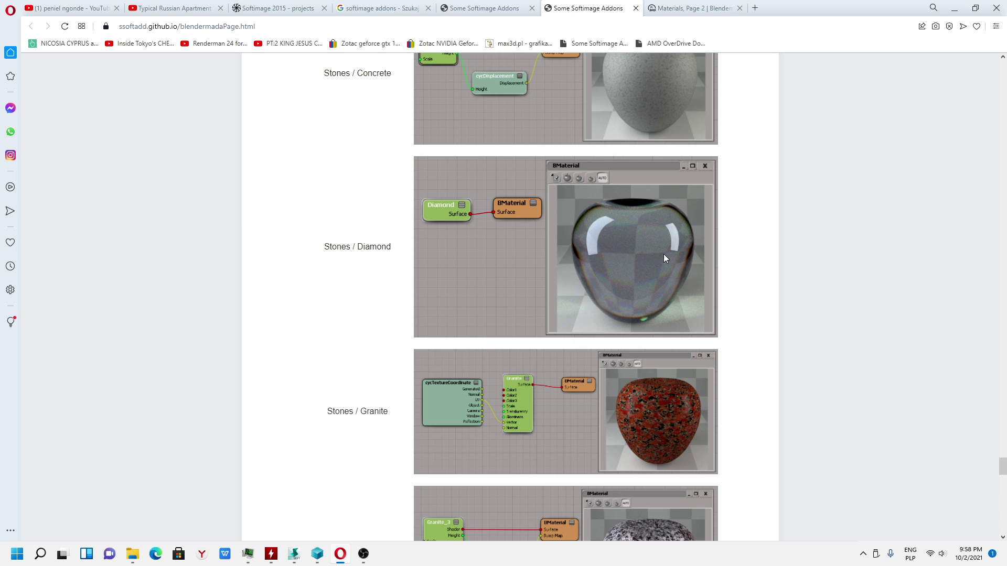
scroll(663, 254, down, 9)
scroll(618, 262, down, 3)
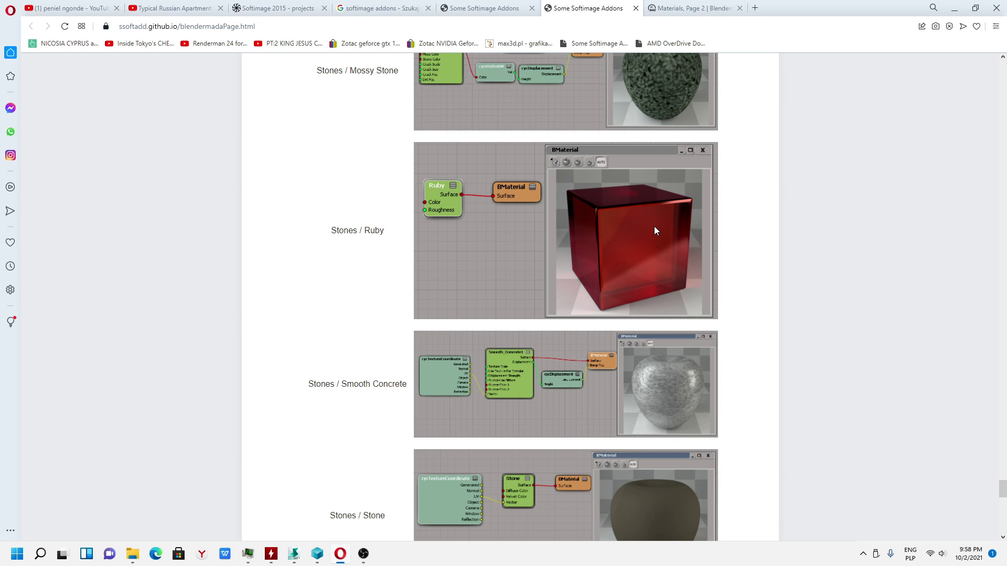
scroll(653, 231, down, 3)
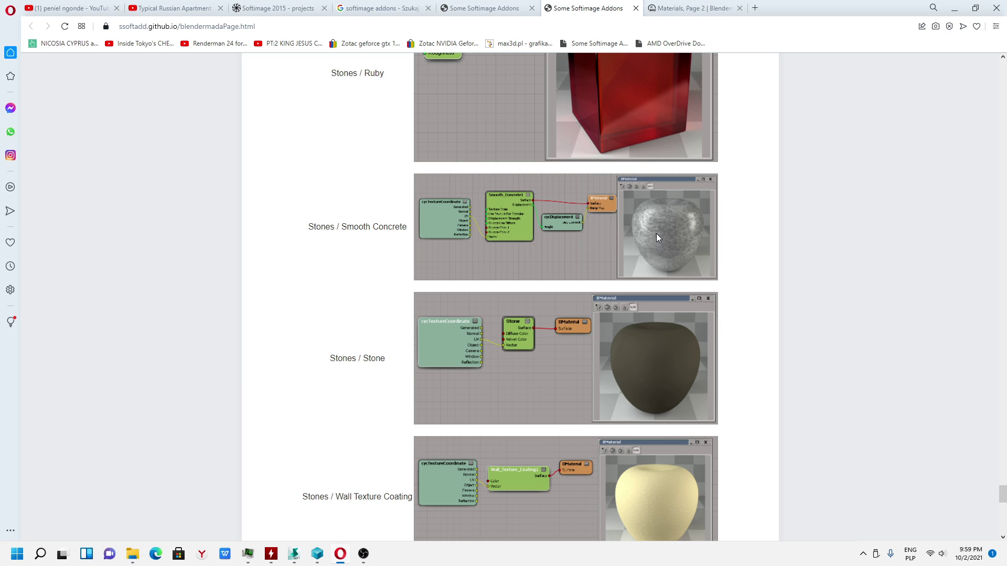
scroll(582, 251, down, 5)
scroll(592, 264, down, 9)
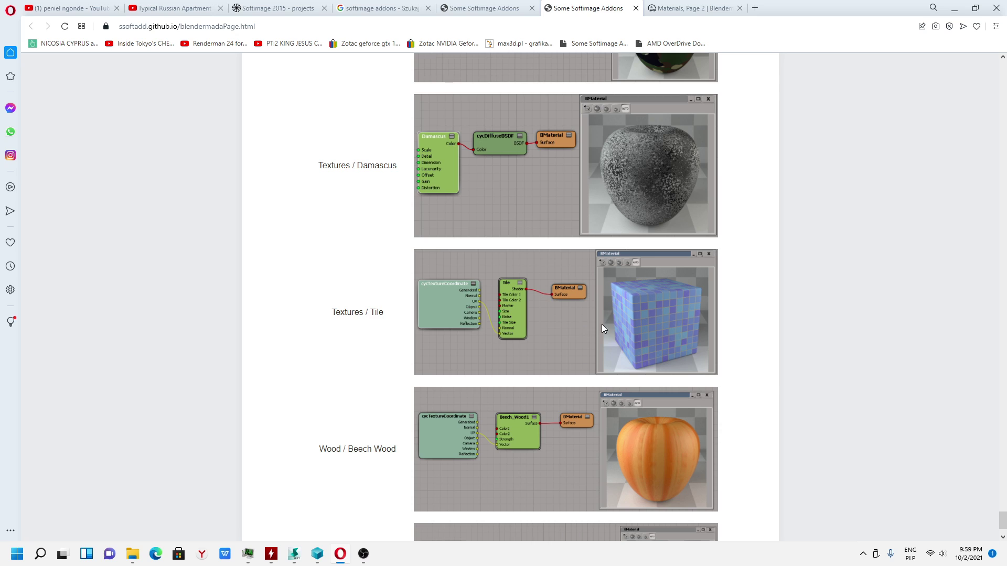
scroll(539, 231, down, 2)
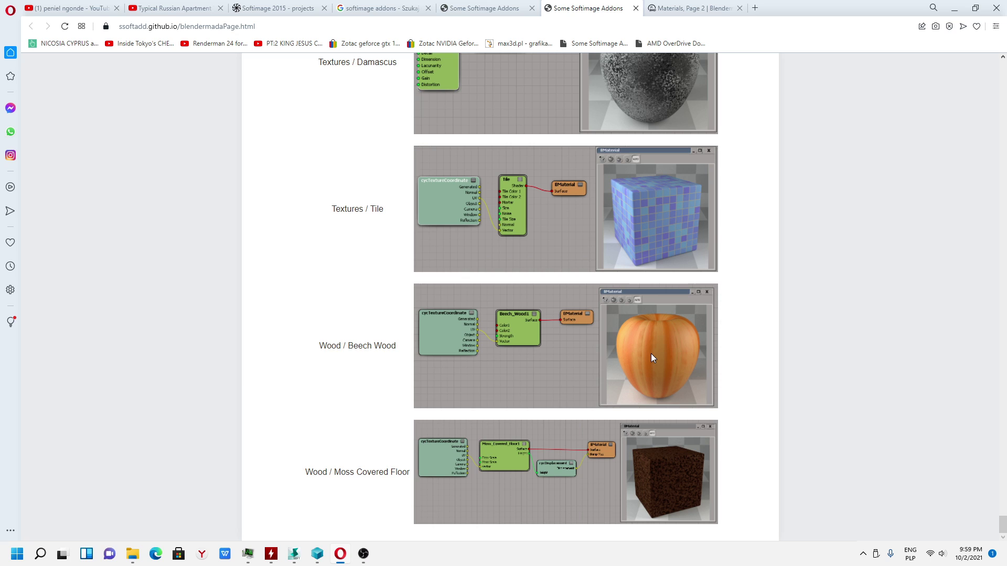
scroll(624, 341, up, 12)
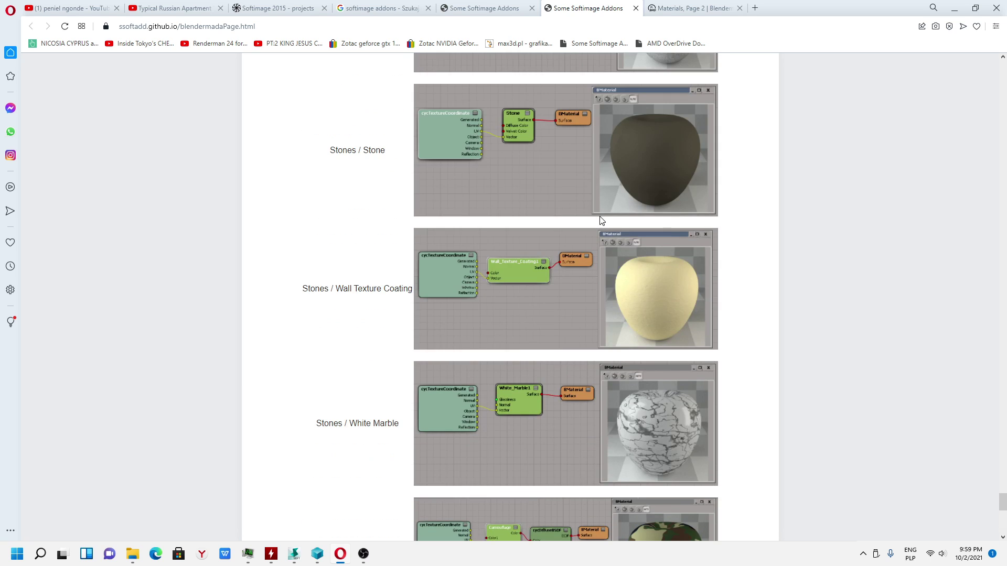
scroll(602, 220, up, 10)
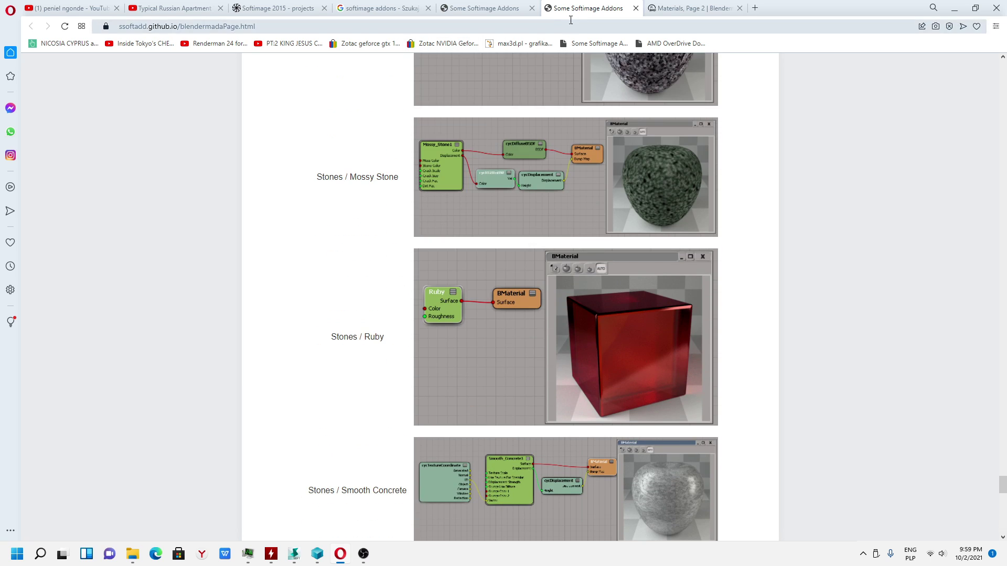
Go back to the start of the Blendermada materials page and download the library dated 17.02.2018
click(483, 8)
click(585, 10)
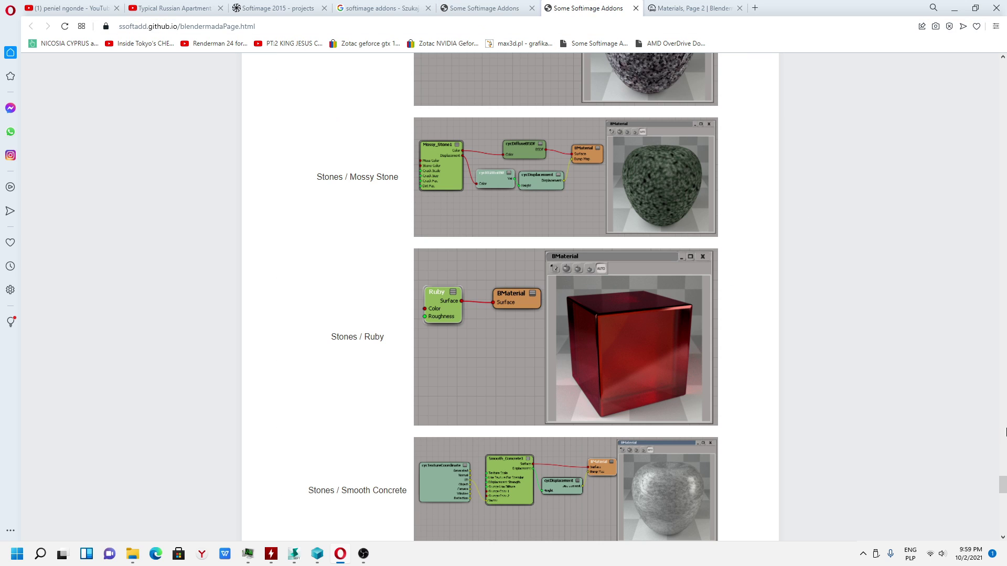
drag(1003, 485, 1002, 71)
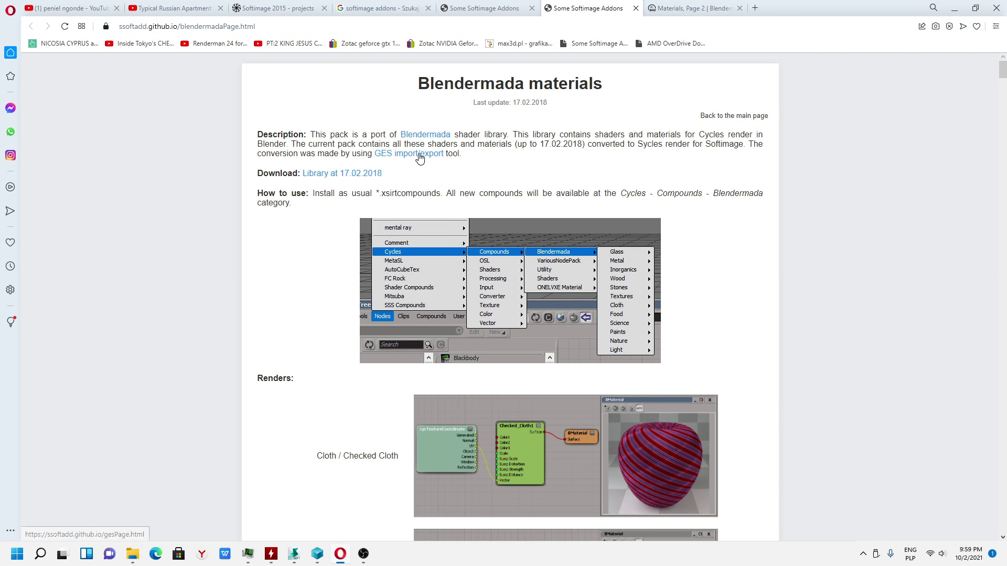
right_click(333, 173)
click(362, 181)
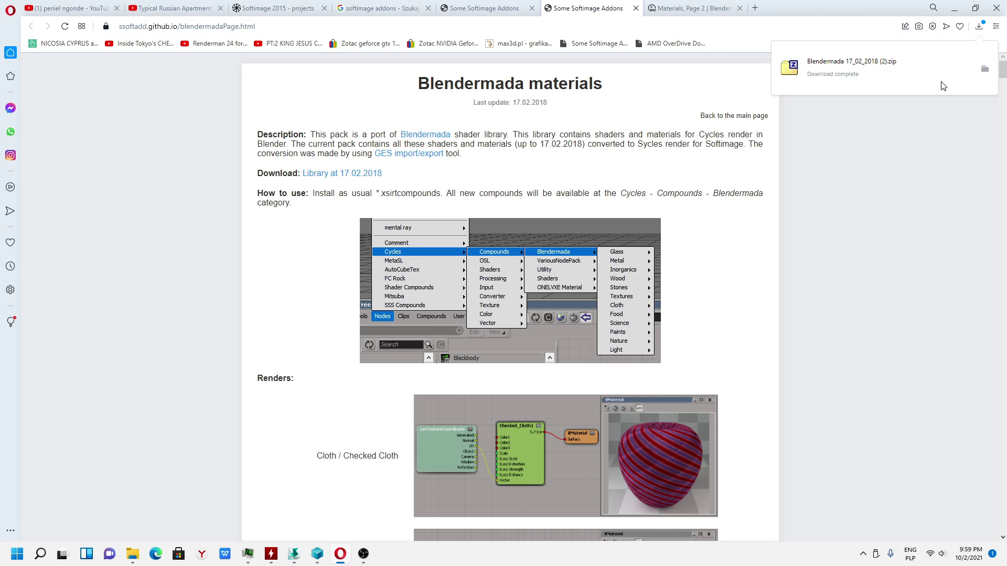
Show the downloaded archive in its folder and copy Blendermada 17_02_2018 (2).zip to the clipboard
click(985, 68)
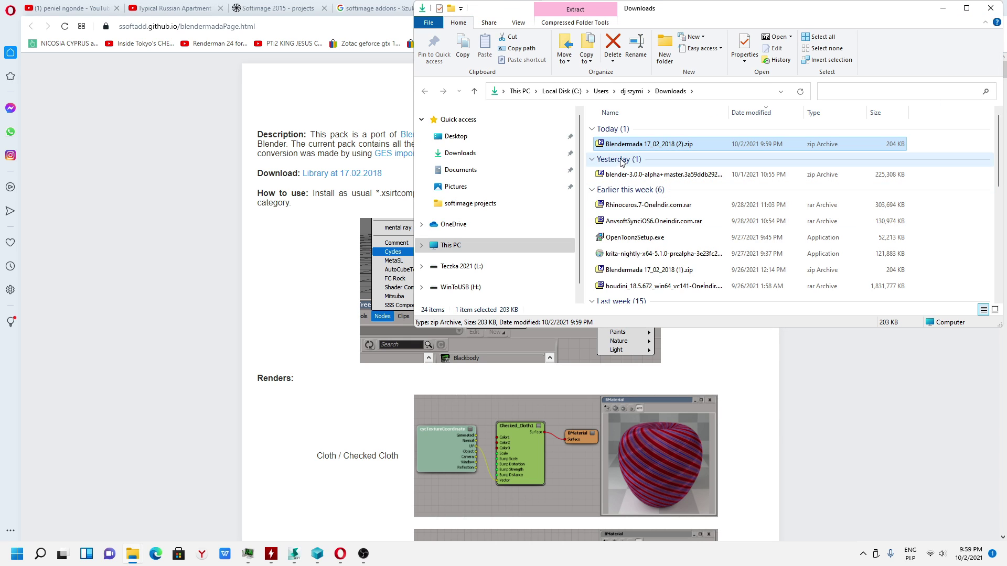
right_click(636, 146)
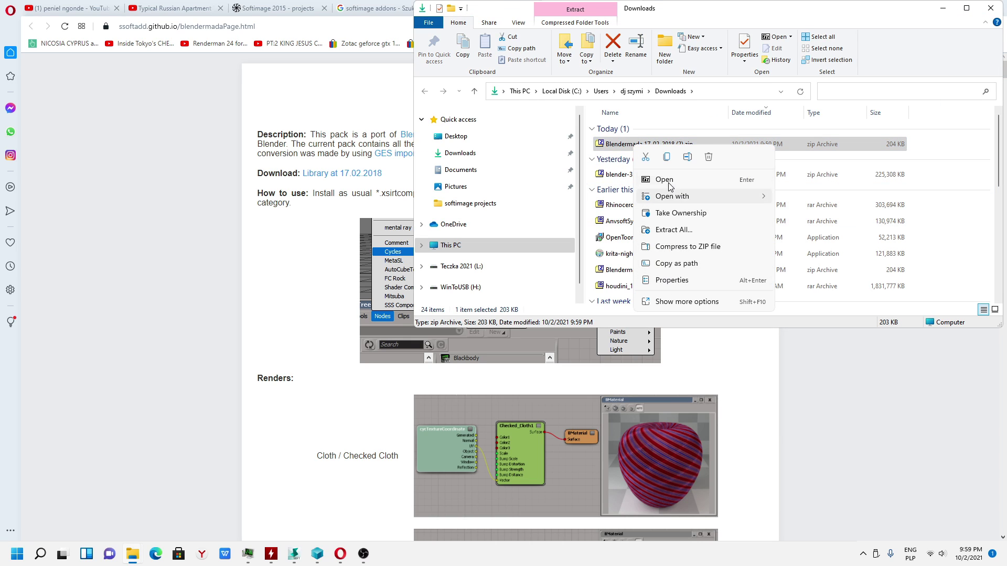
click(666, 157)
Create a folder named "Blendermada for softimage" on the New Volume (K:) drive
click(520, 91)
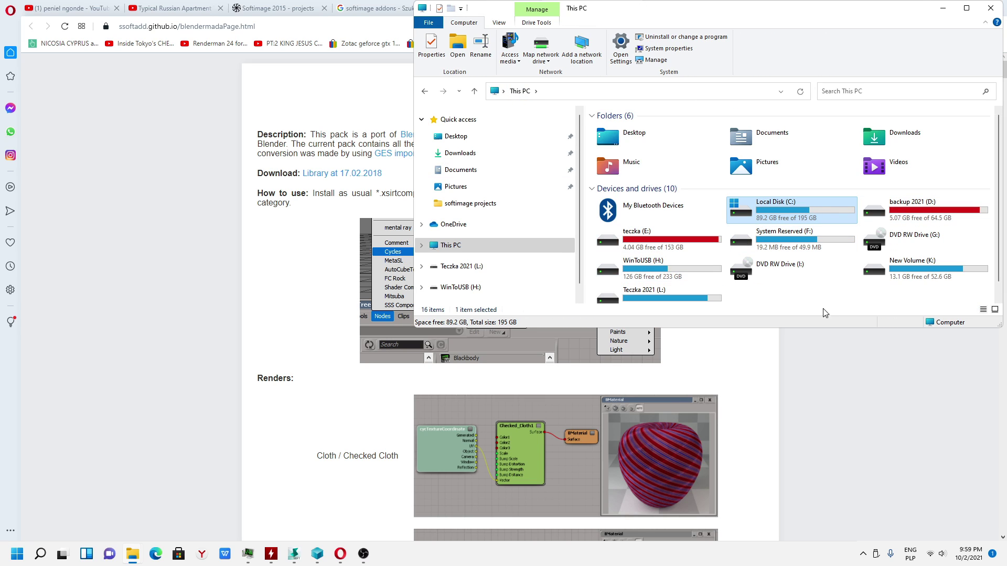
click(909, 269)
double_click(908, 270)
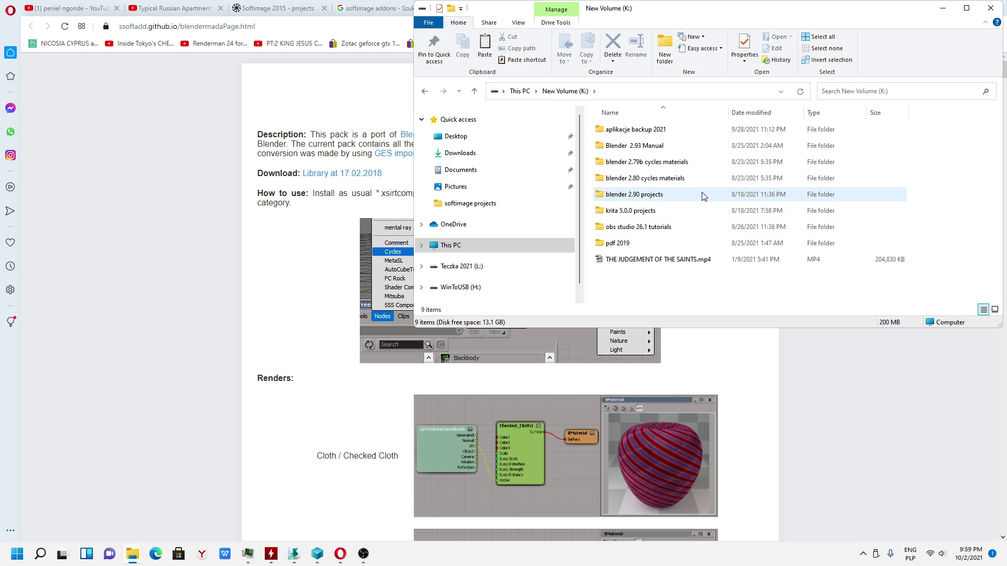
right_click(702, 192)
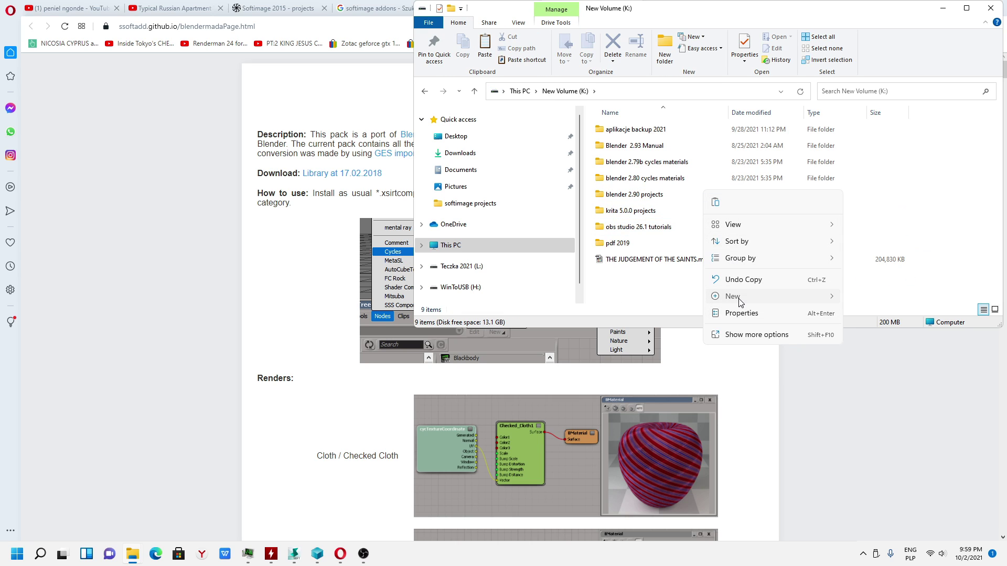
mouse_move(740, 296)
click(859, 303)
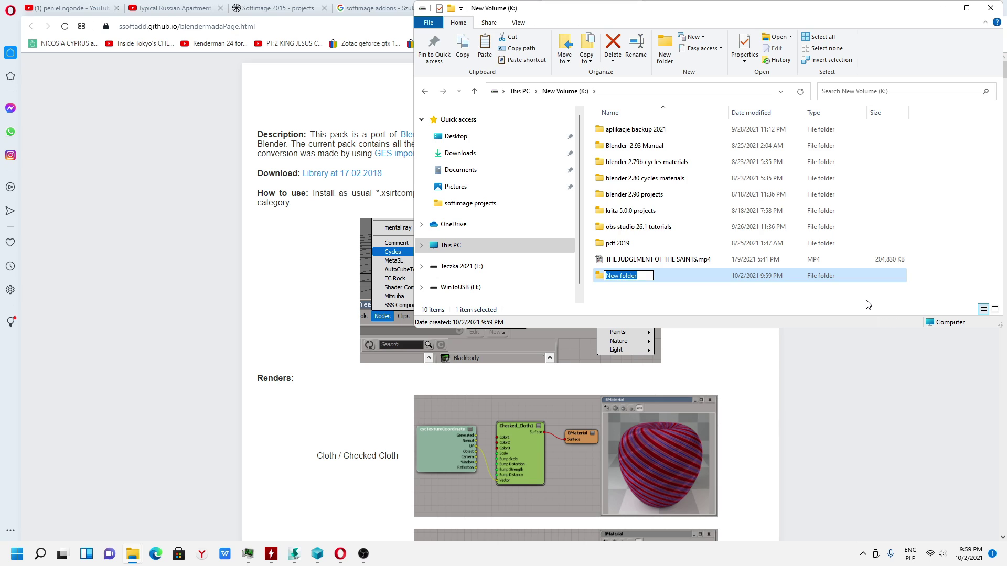
text(Blendermada)
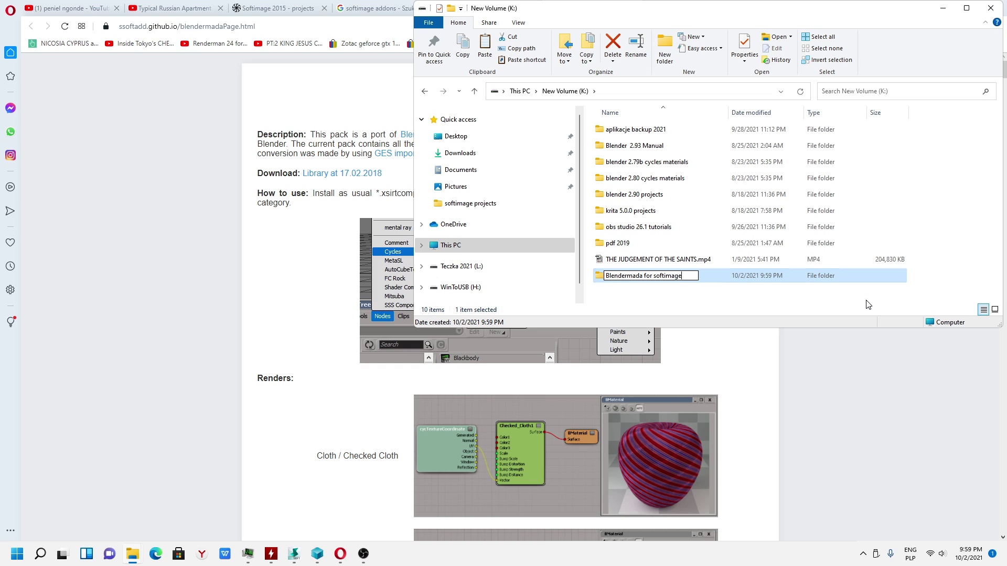
key(Return)
Paste the zip archive into the "Blendermada for softimage" folder, copying with Explorer
double_click(623, 277)
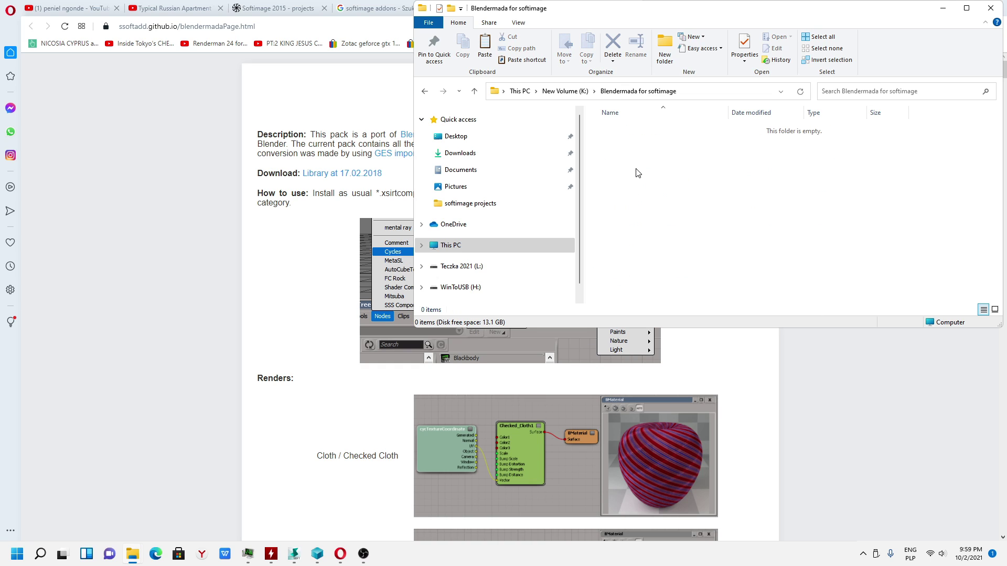
right_click(640, 173)
click(651, 183)
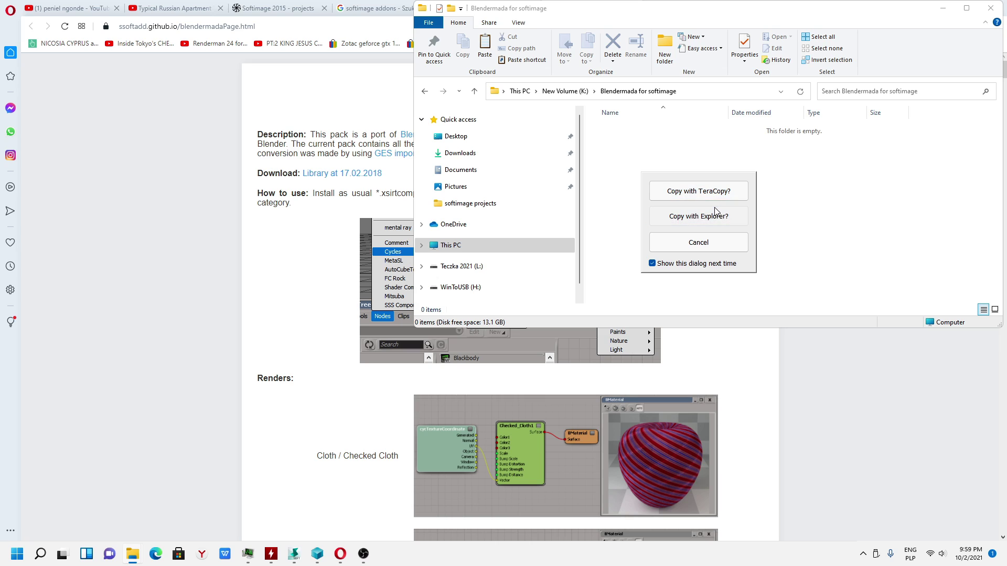
click(716, 214)
Extract the Blendermada zip archive into the current folder with 7-Zip
right_click(637, 130)
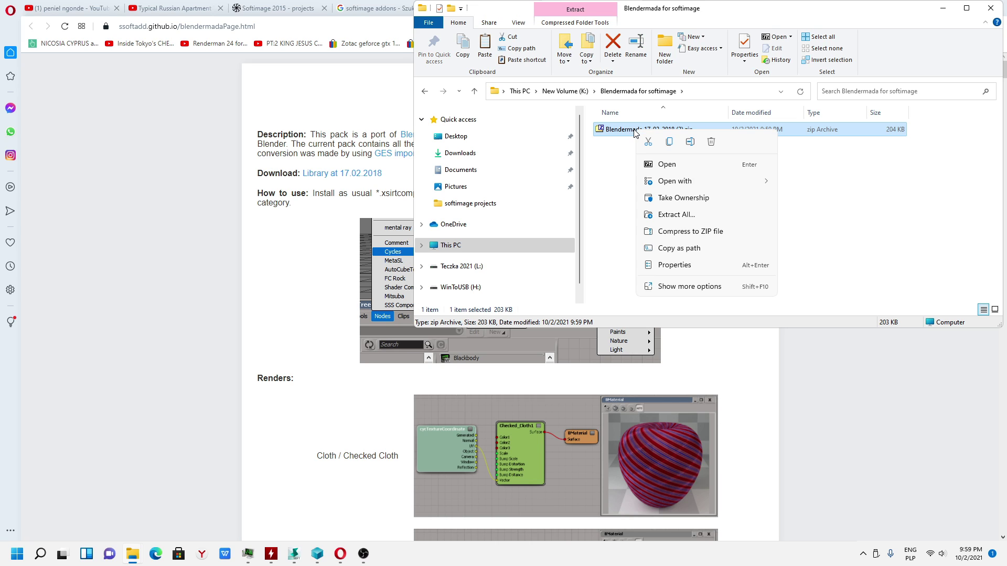
click(684, 286)
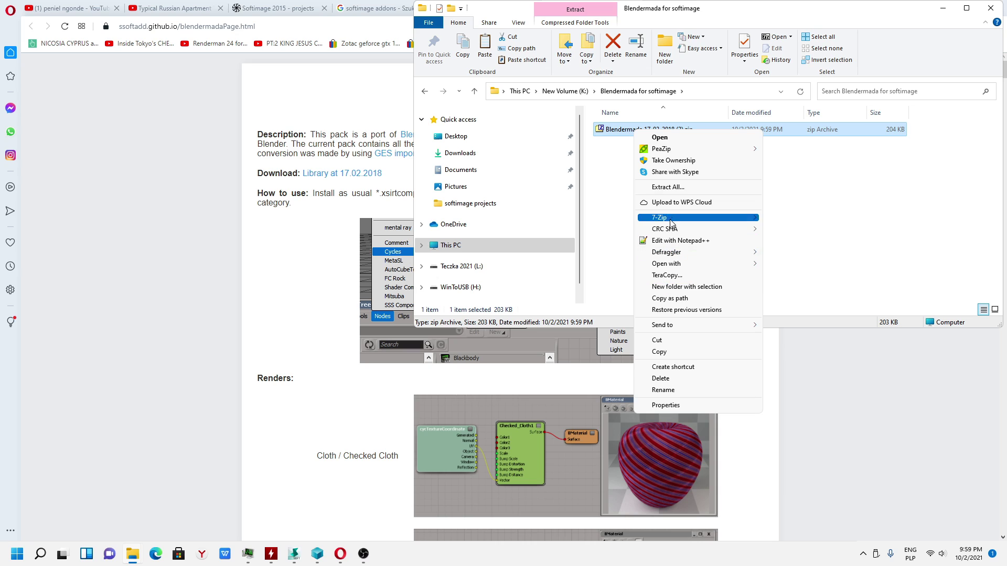
mouse_move(691, 224)
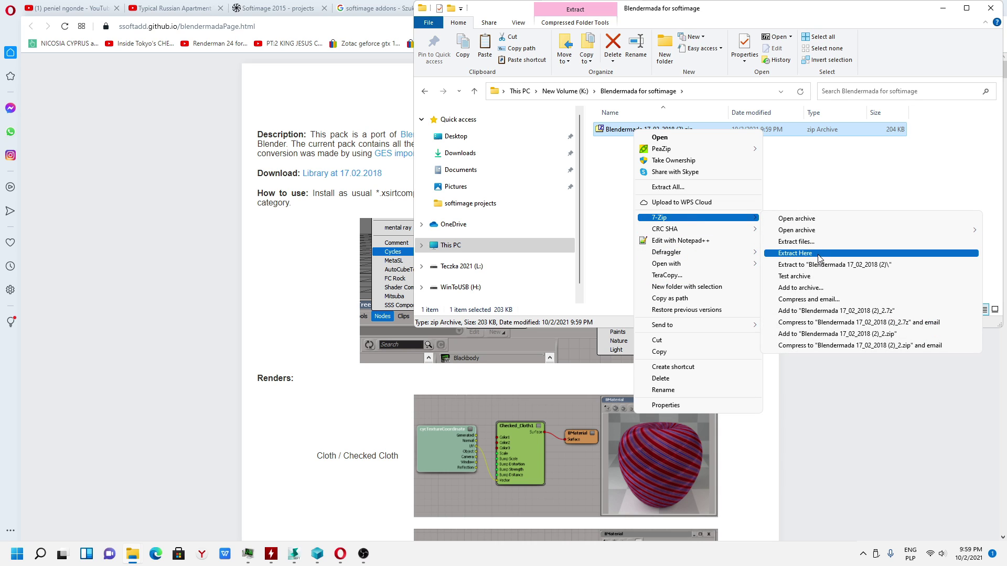
click(817, 254)
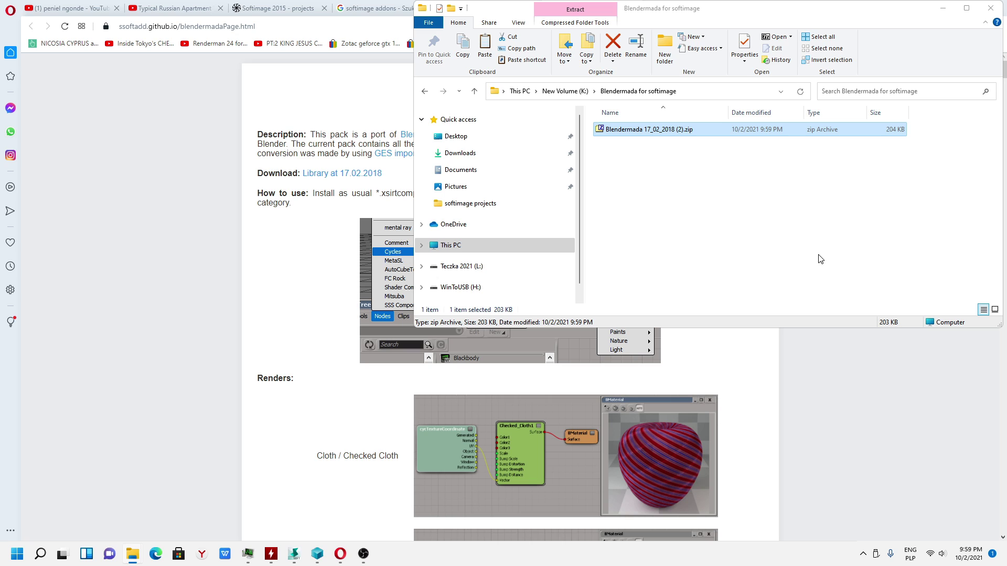
Select everything in the "Blendermada for softimage" folder, including the extracted .xsirtcompound files, and copy it
click(692, 146)
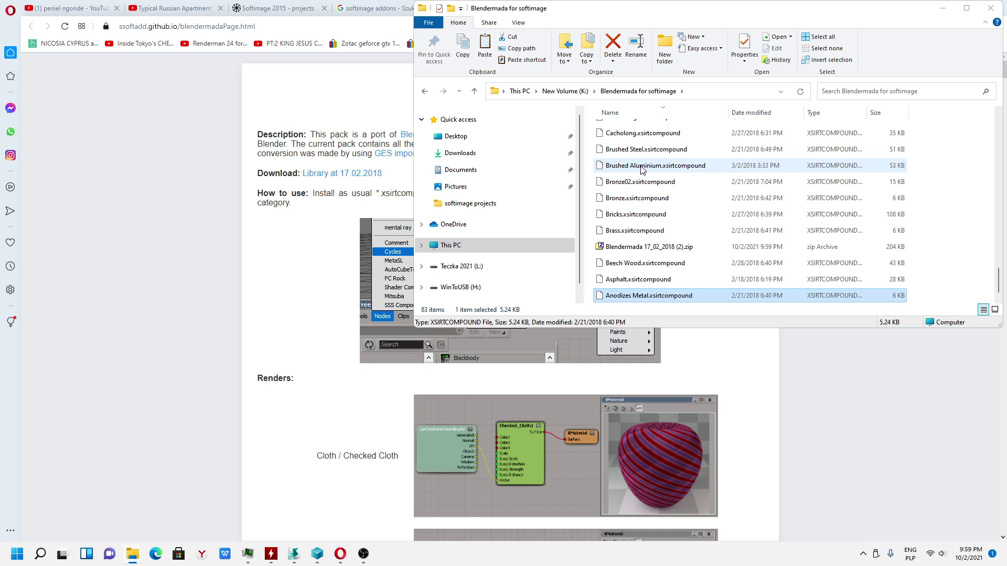
scroll(644, 189, up, 10)
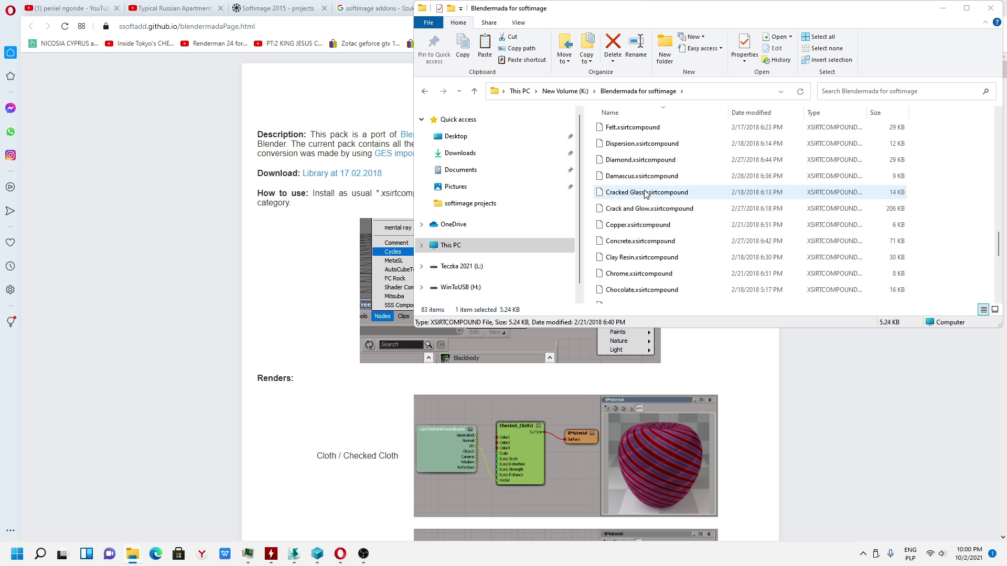
click(822, 36)
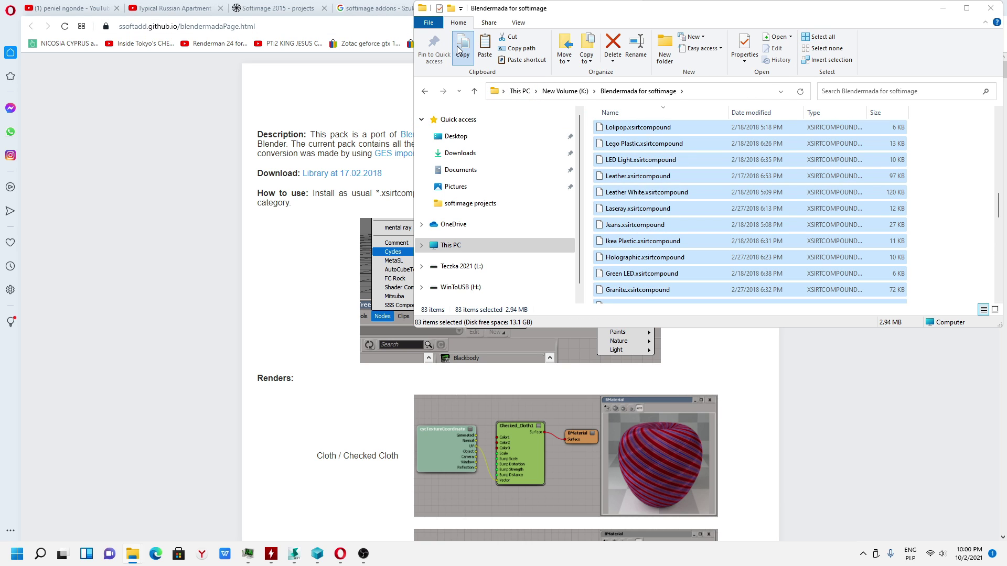
Open the user's profile folder inside Users on Local Disk (C:)
click(526, 95)
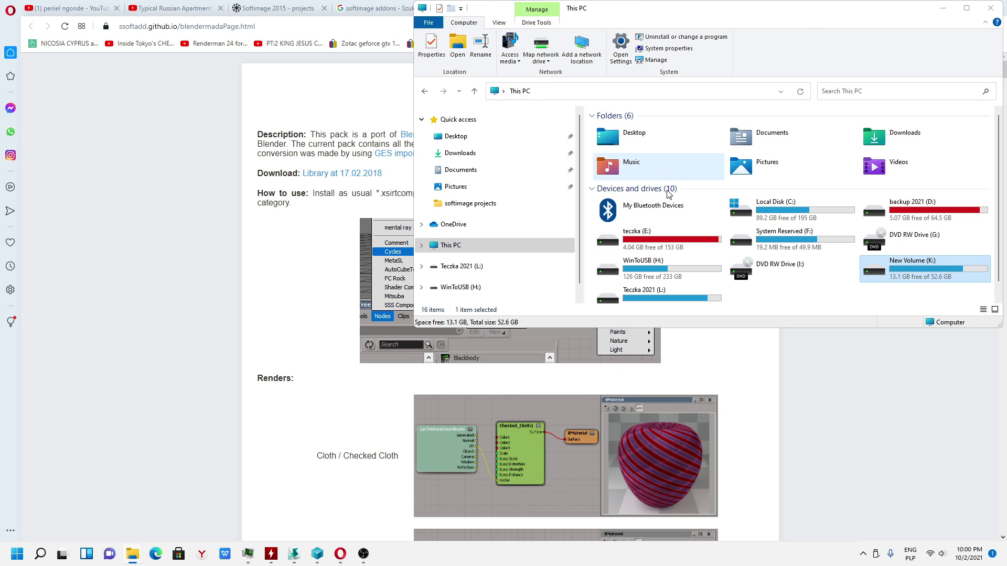
double_click(810, 208)
scroll(664, 231, down, 2)
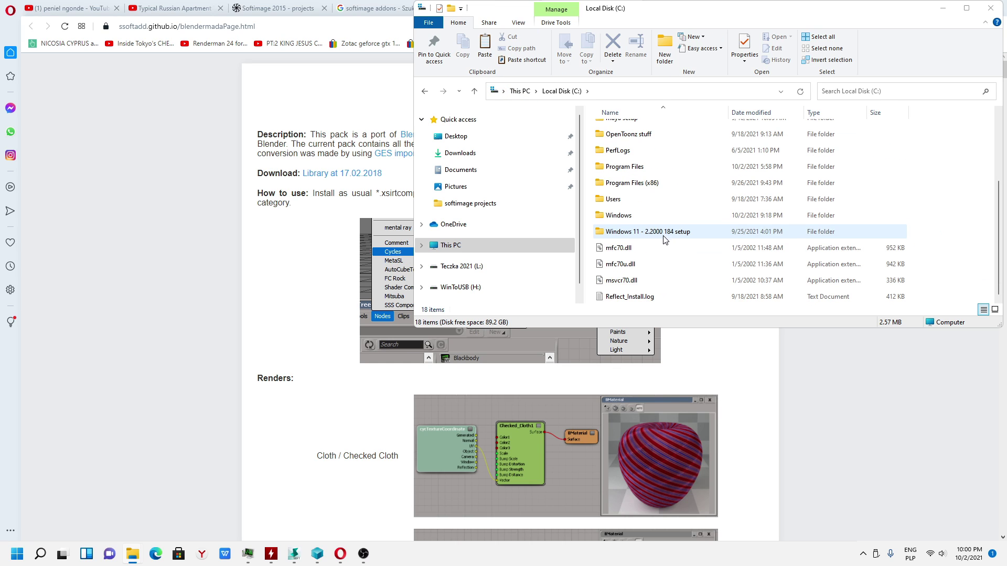
click(616, 205)
double_click(616, 203)
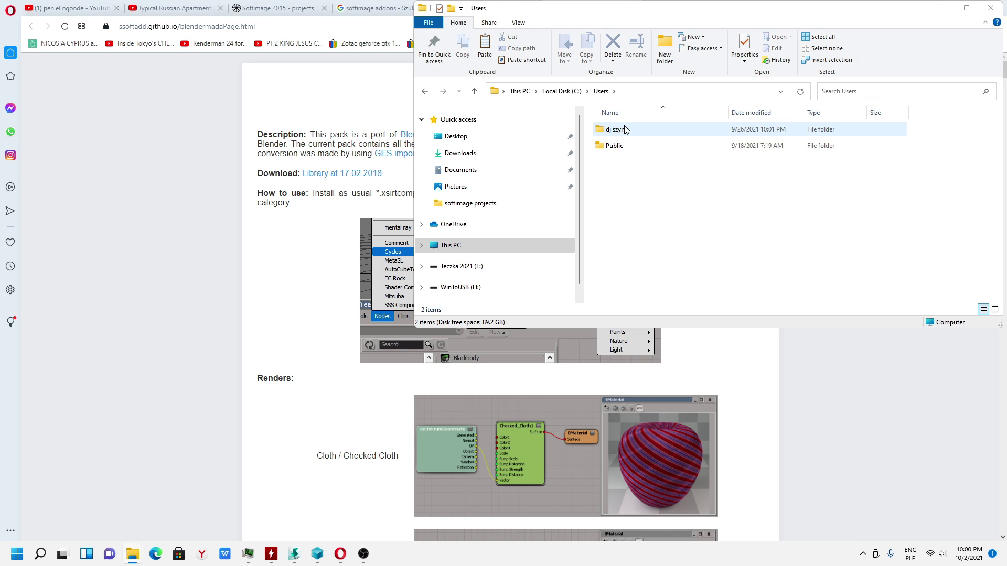
mouse_move(617, 134)
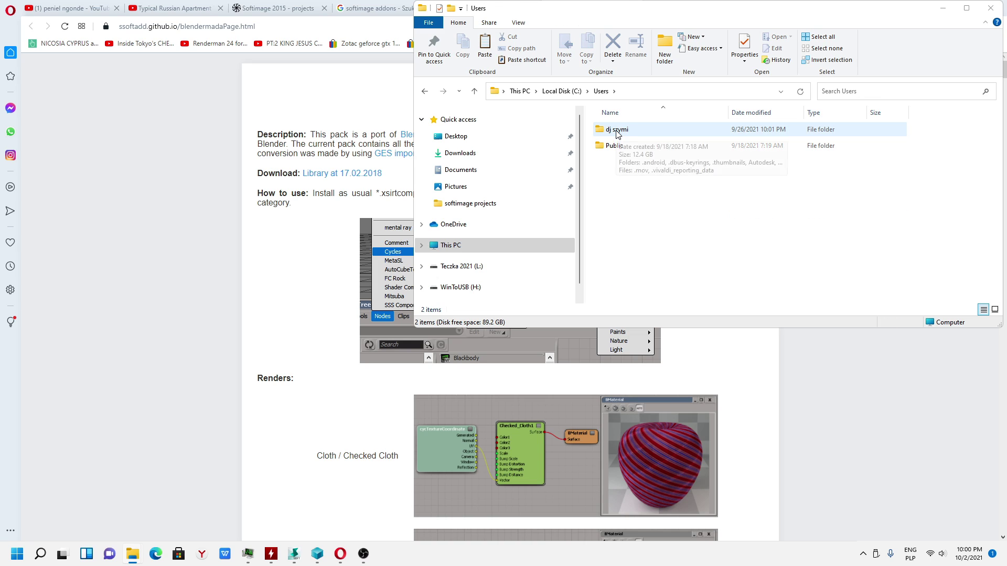
click(618, 132)
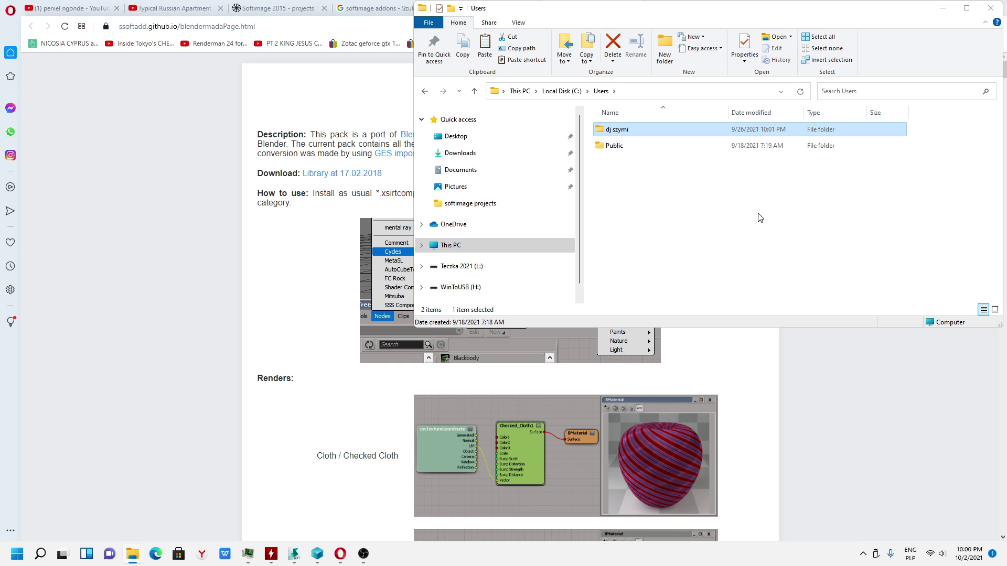
double_click(616, 132)
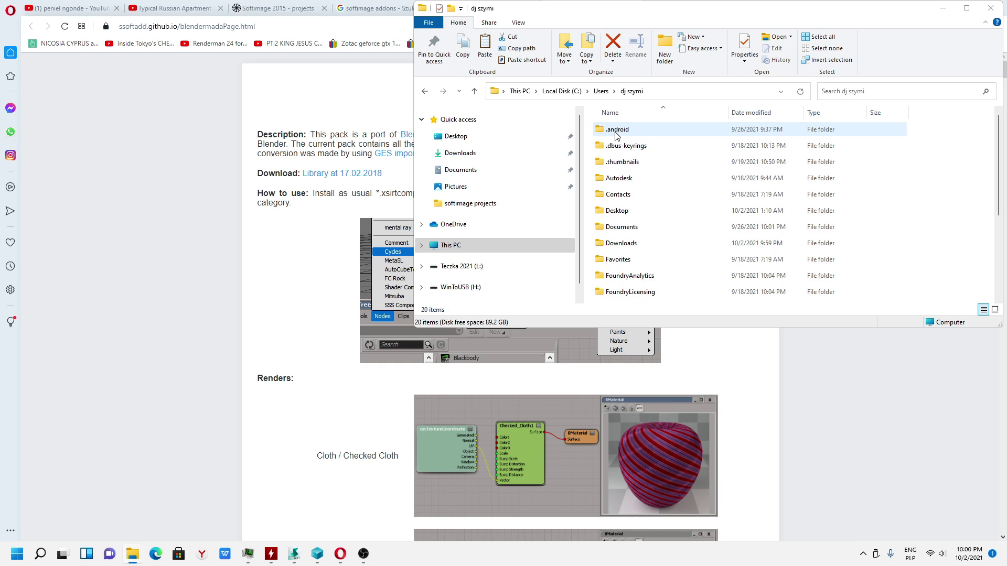
In the profile folder, go to Autodesk, Softimage_2015_SP2, Data and open the RTCompounds folder
double_click(624, 181)
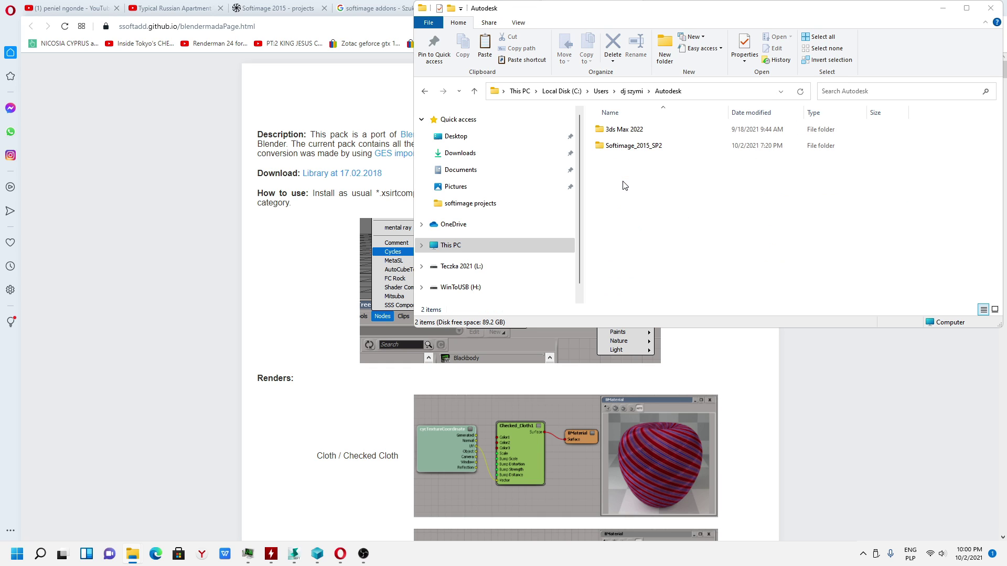
double_click(615, 147)
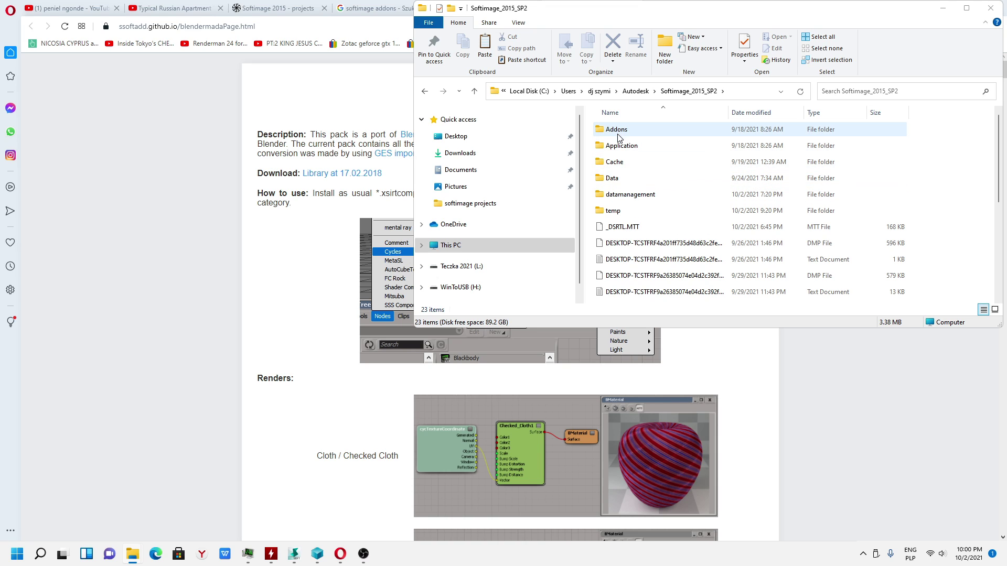
double_click(611, 180)
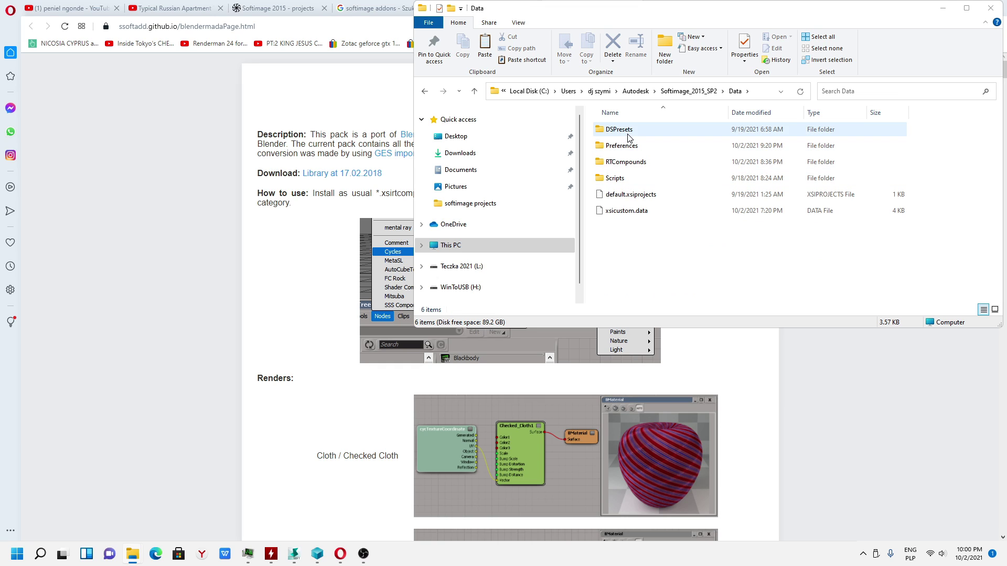
double_click(627, 162)
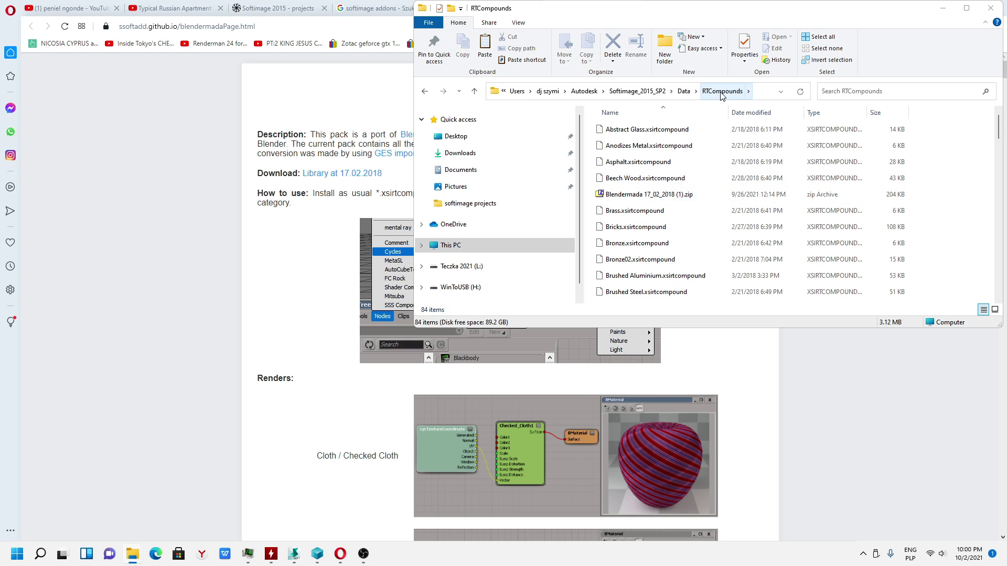
Look through the .xsirtcompound files in the RTCompounds folder and minimize its window
scroll(677, 220, down, 4)
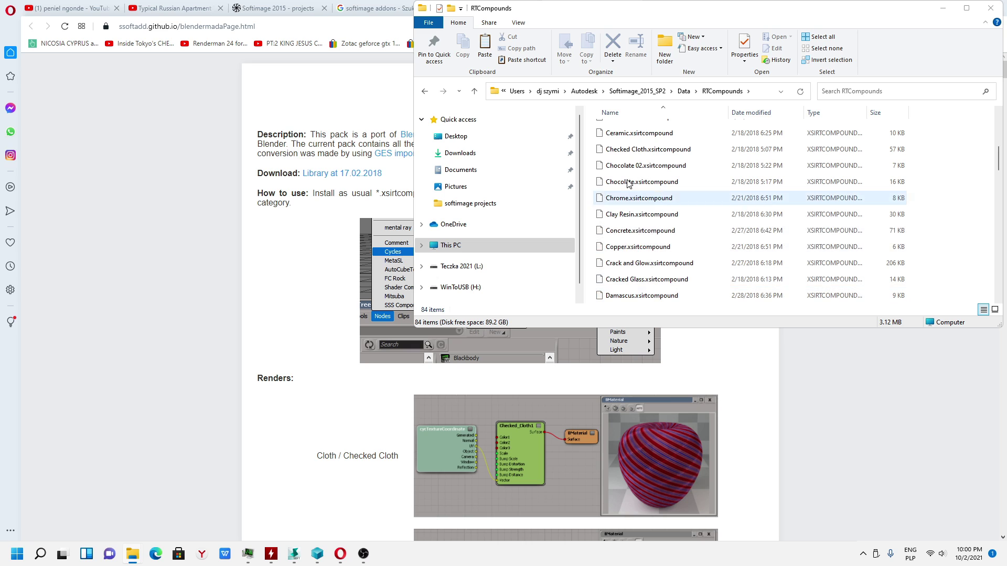
scroll(637, 209, down, 10)
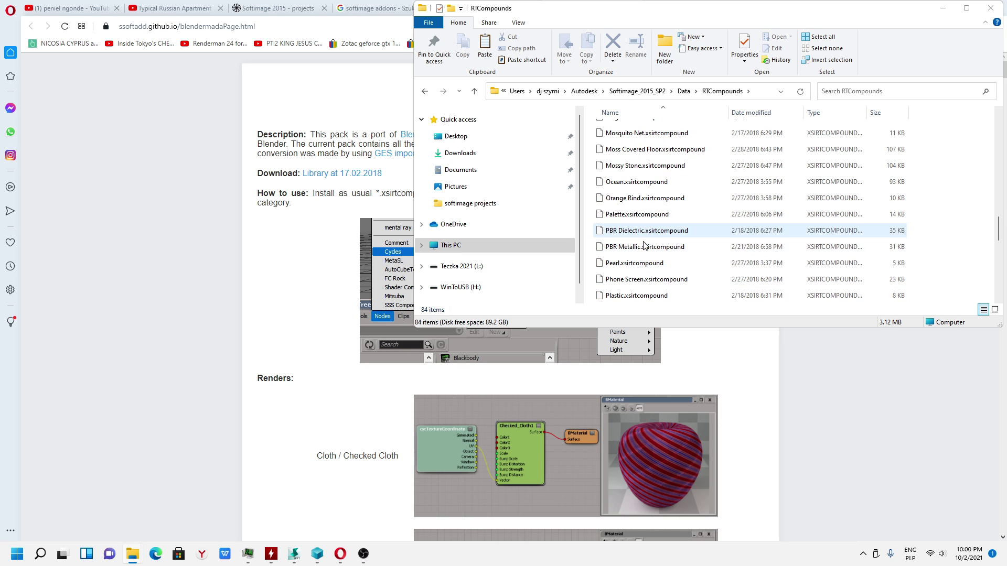
scroll(643, 246, down, 7)
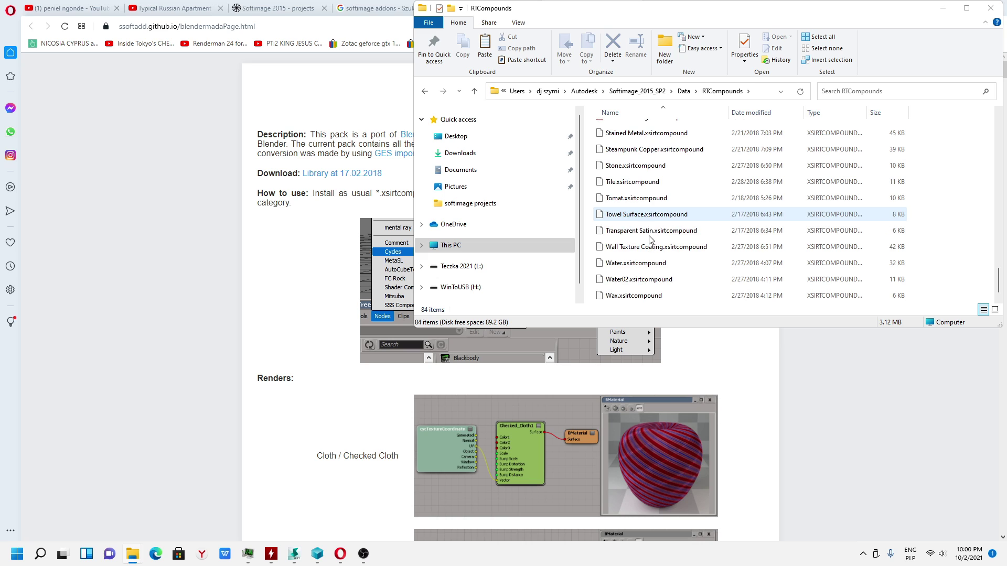
click(943, 11)
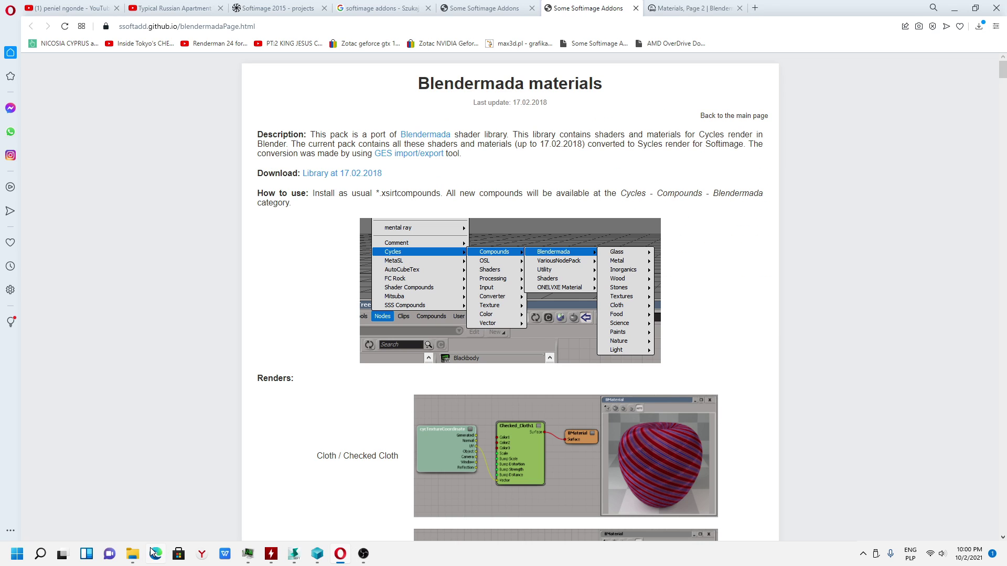
View the render Polska_stacja_kolejowa_02.1.jpg from the softimage projects folder, inspect the bench and train materials up close, and close it
mouse_move(138, 556)
click(112, 513)
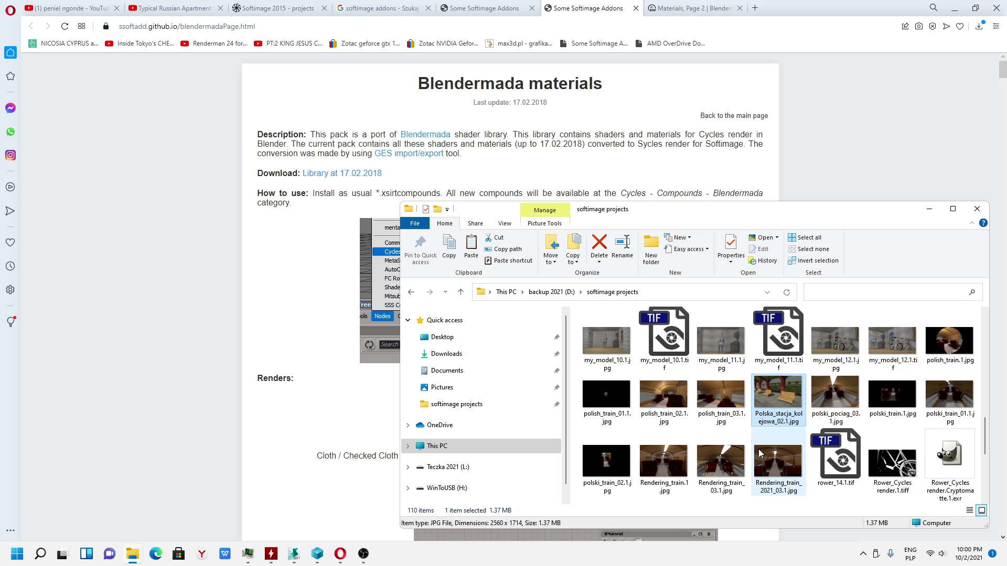
double_click(784, 400)
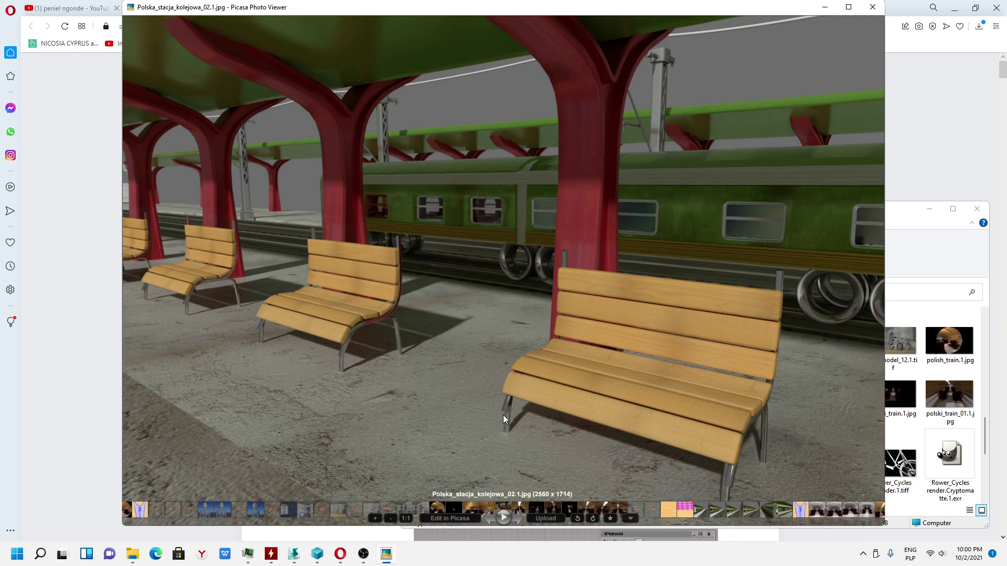
scroll(368, 373, up, 5)
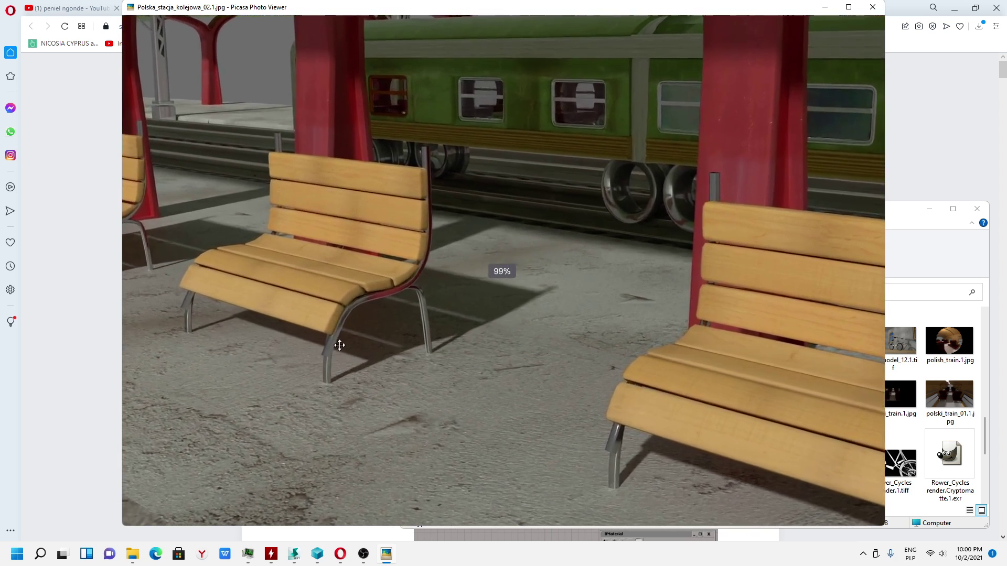
scroll(373, 273, down, 3)
scroll(771, 198, up, 3)
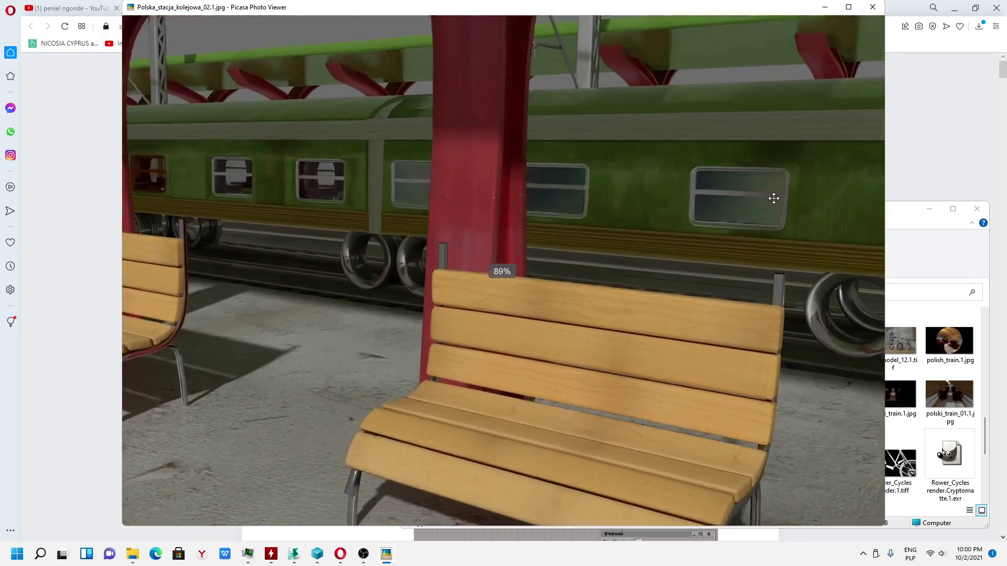
scroll(729, 210, down, 3)
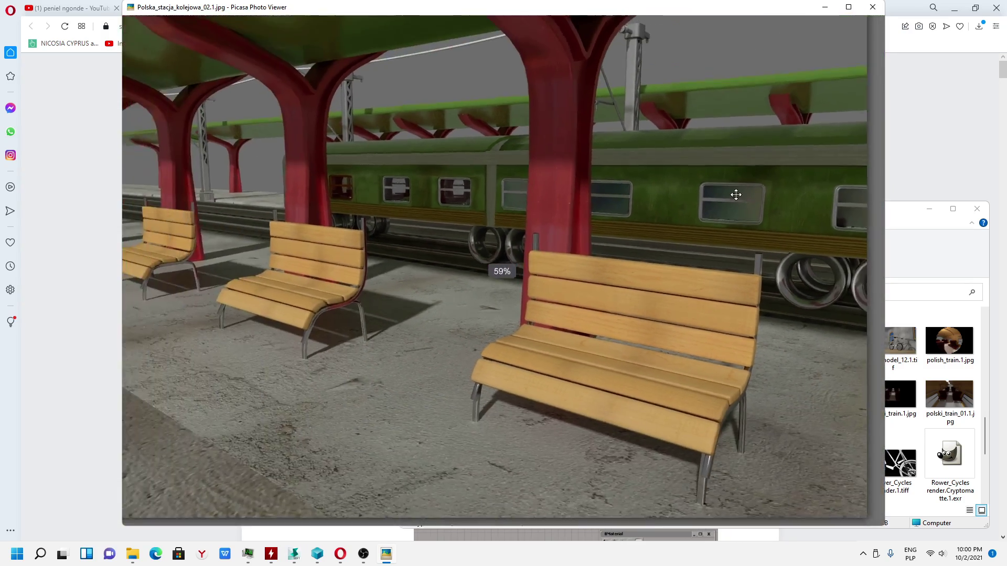
click(868, 9)
View the window frame renders frame_train_01.1.jpg and frame_train_05.1.jpg from softimage projects, closing each one
scroll(782, 390, down, 3)
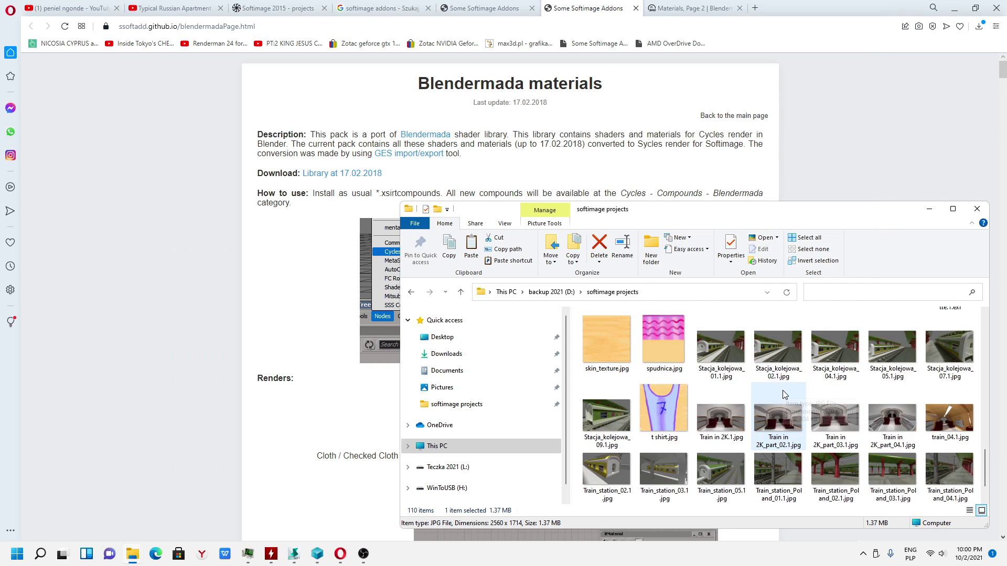
scroll(734, 430, up, 8)
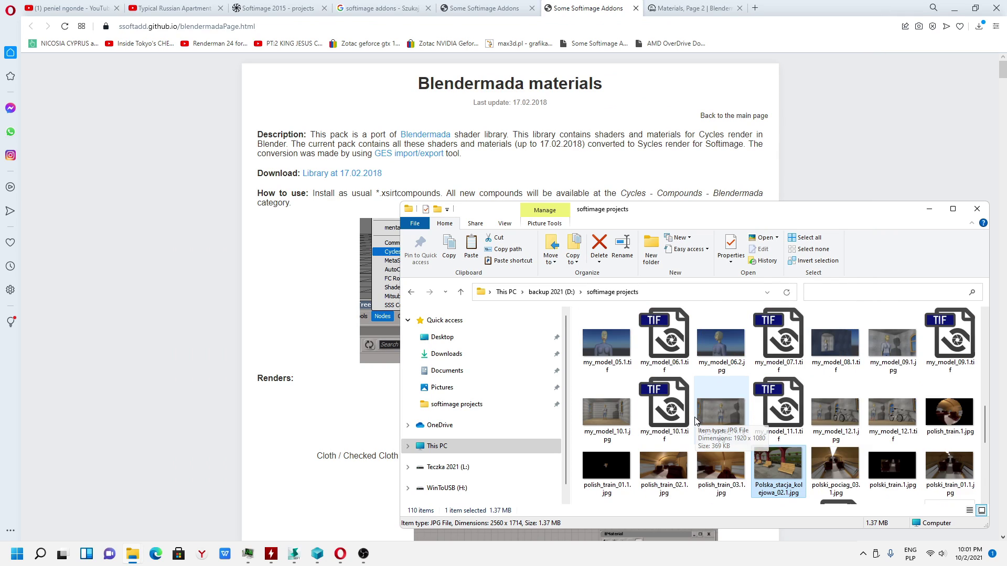
double_click(664, 456)
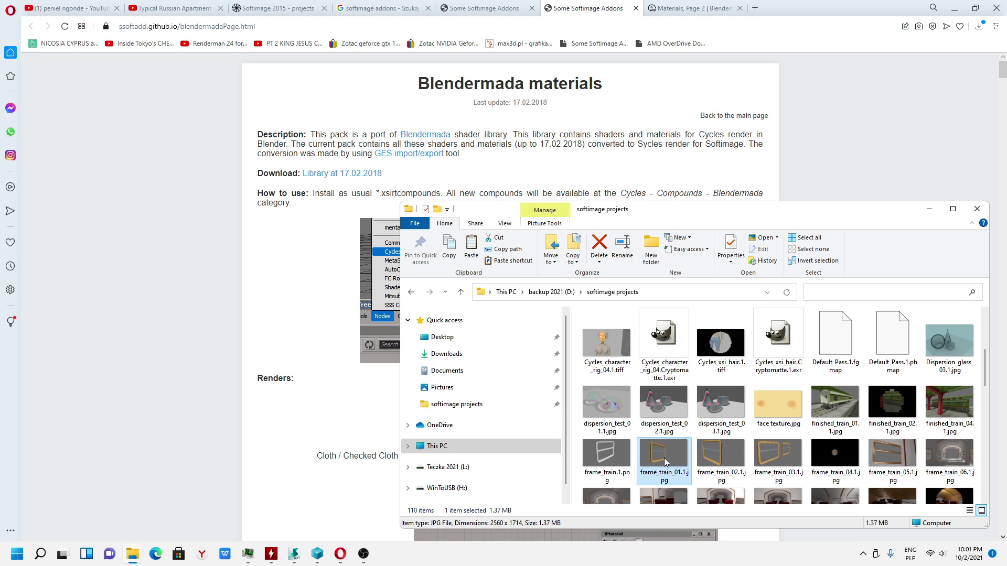
click(945, 7)
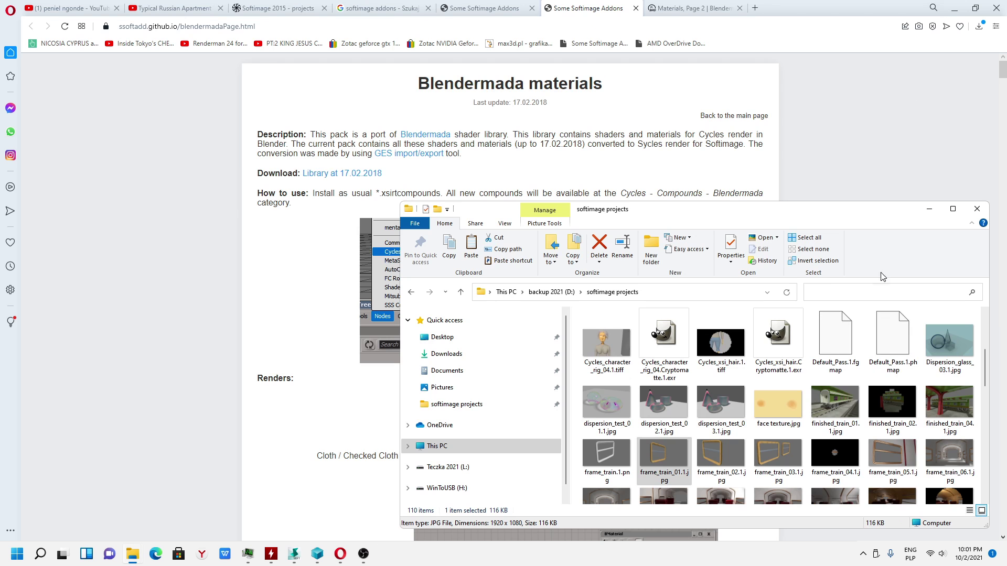
double_click(886, 454)
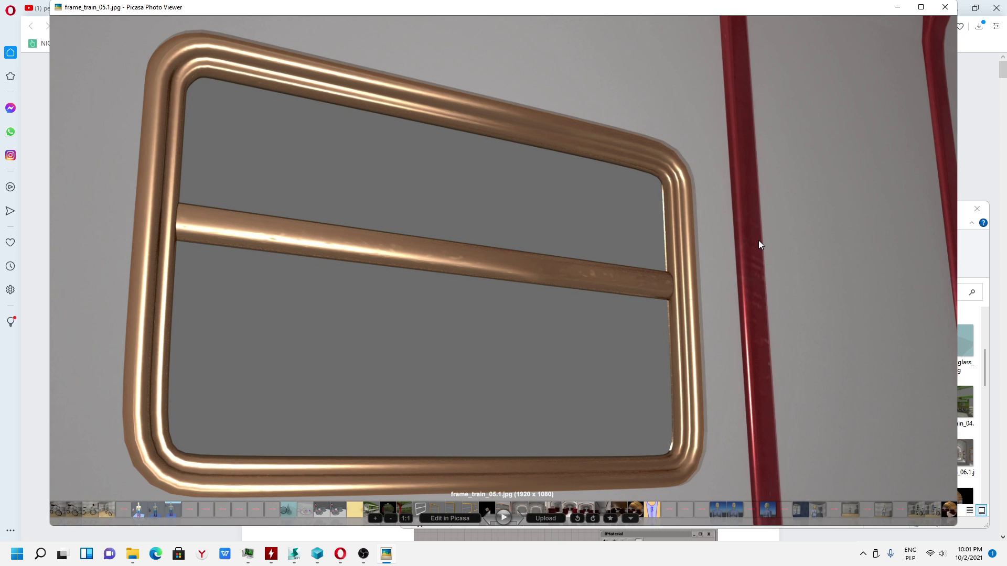
click(945, 7)
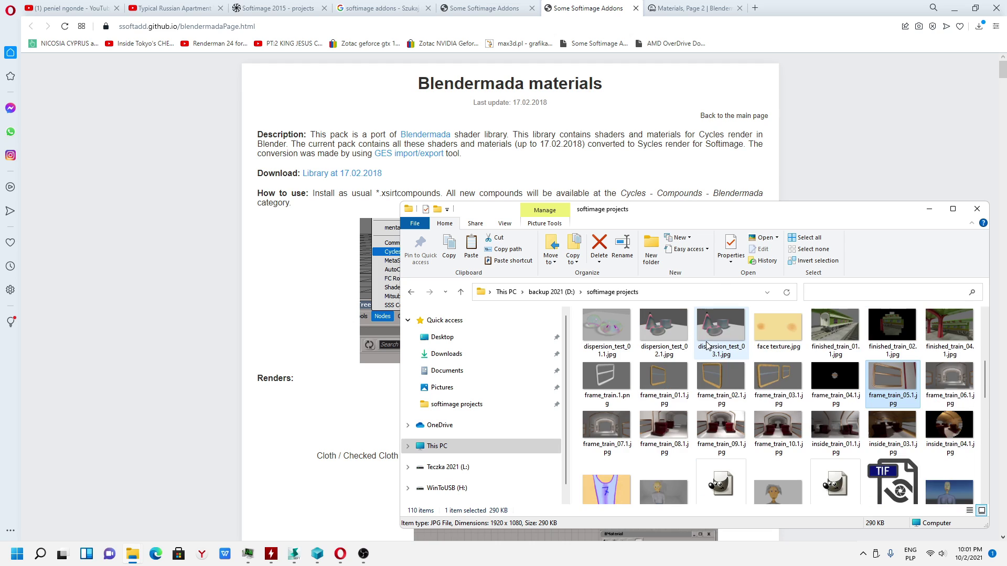
View the renders dispersion_test_03.1.jpg and finished_train_01.1.jpg, closing each one
double_click(718, 333)
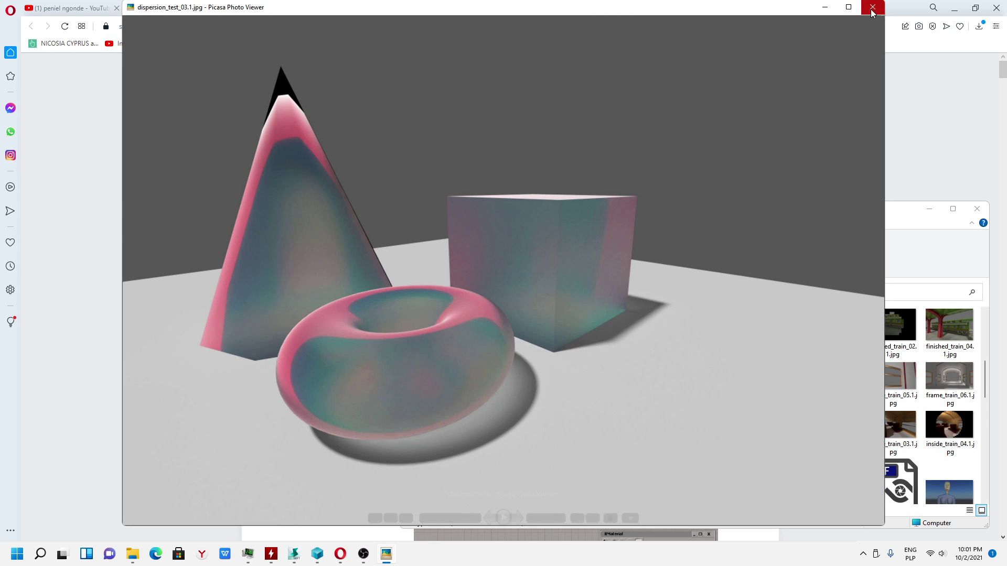
key(Escape)
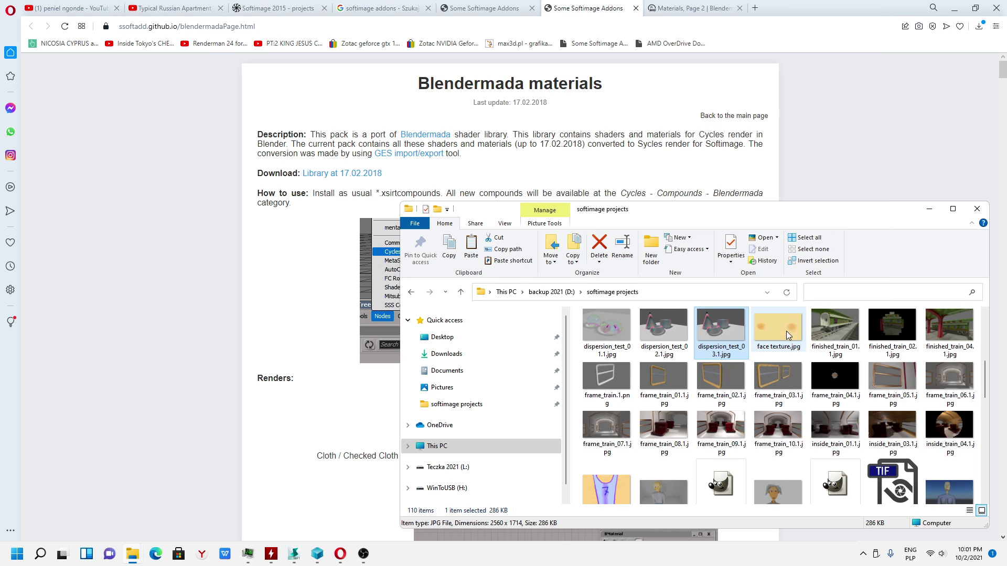
double_click(834, 330)
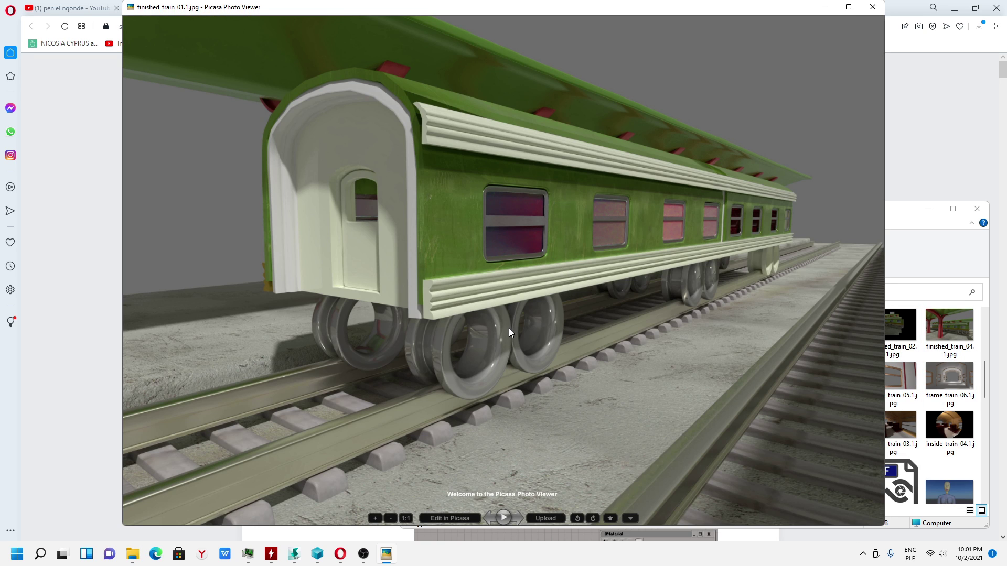
key(Escape)
Find the station render Stacja_kolejowa_07.1.jpg in softimage projects, view its train window glass, and close it
scroll(783, 428, down, 2)
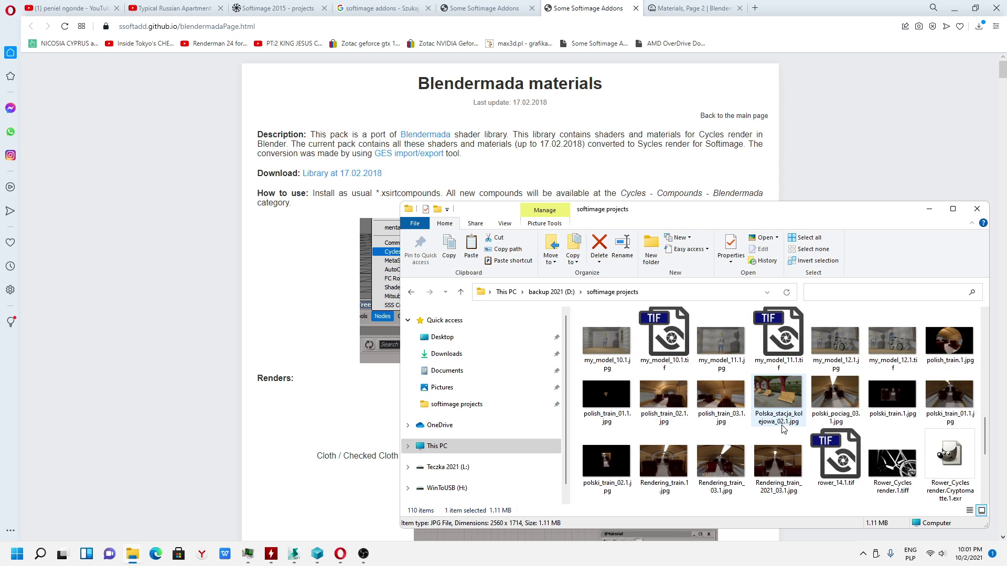
scroll(783, 429, up, 2)
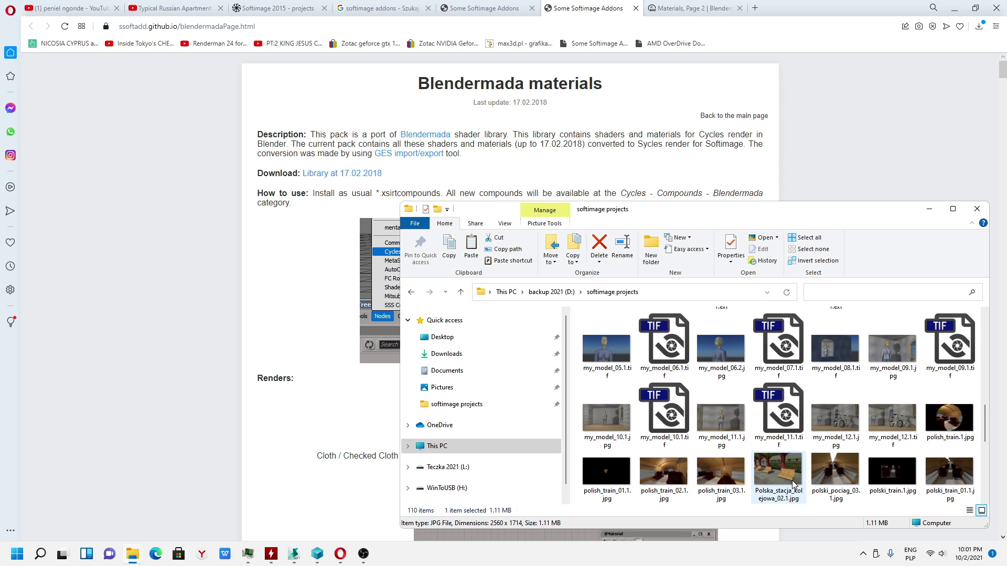
scroll(793, 484, down, 3)
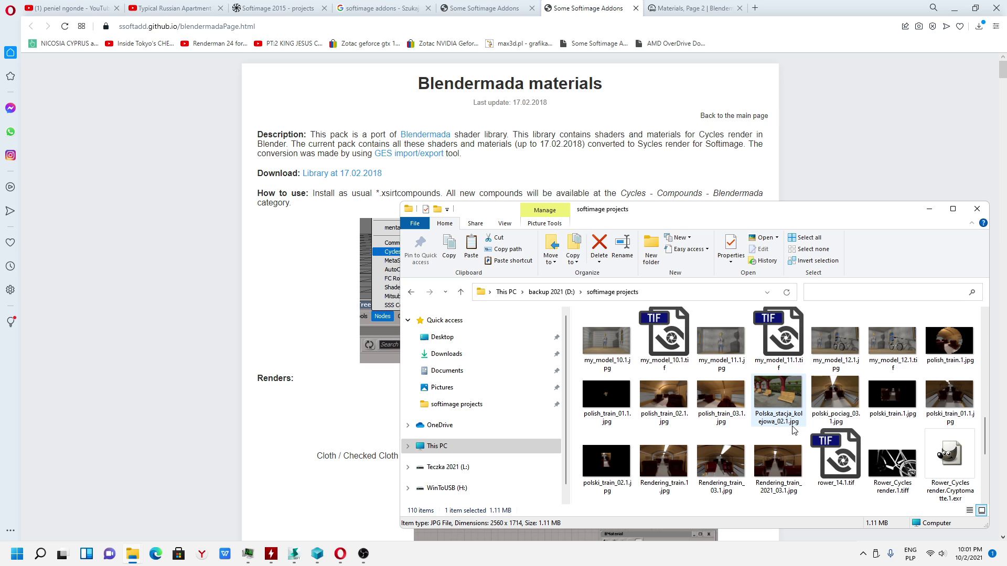
scroll(794, 430, down, 3)
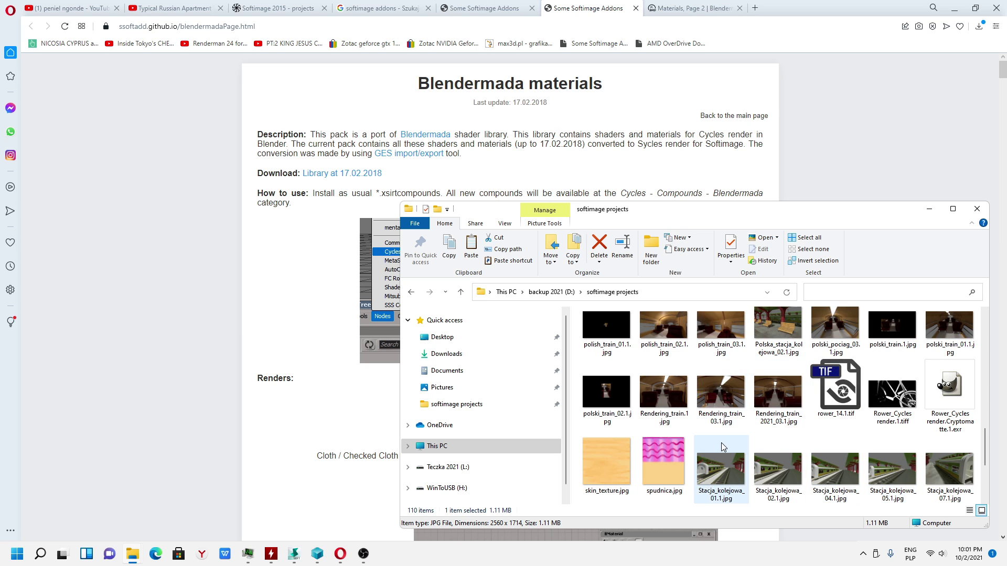
double_click(949, 470)
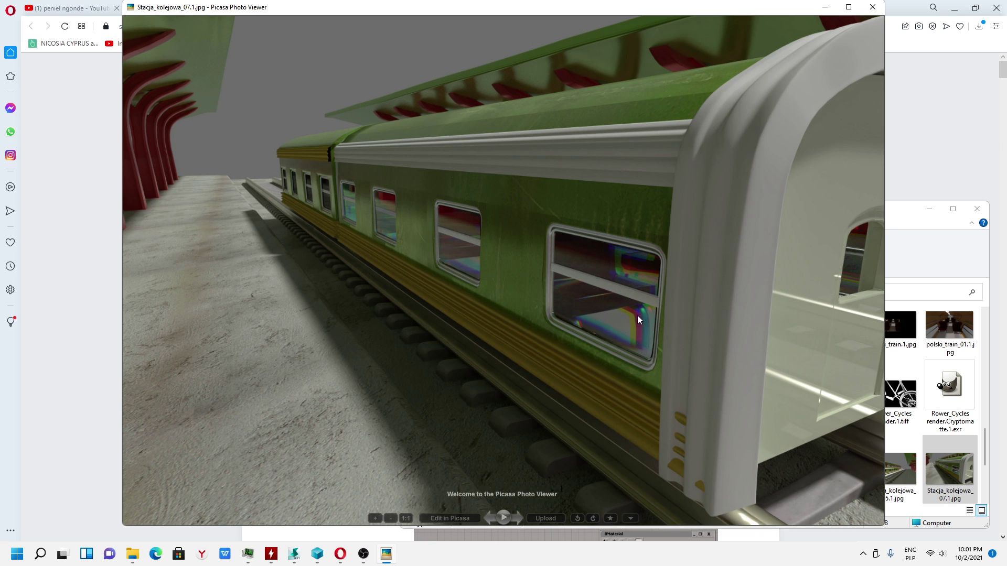
click(873, 7)
Find the render finished_train_04.1.jpg in softimage projects, view it, and close it
scroll(844, 423, up, 5)
scroll(839, 423, up, 5)
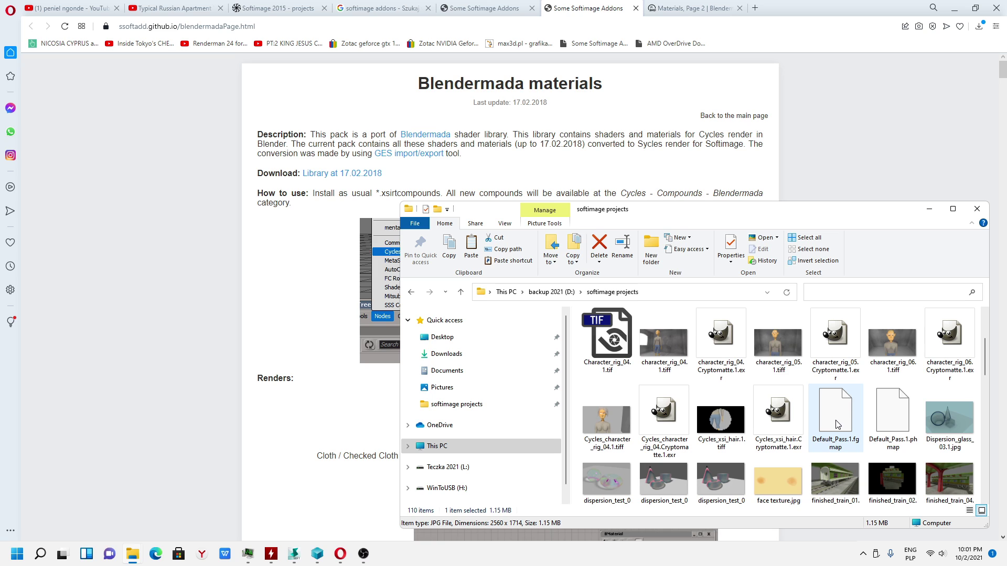
double_click(949, 478)
key(Escape)
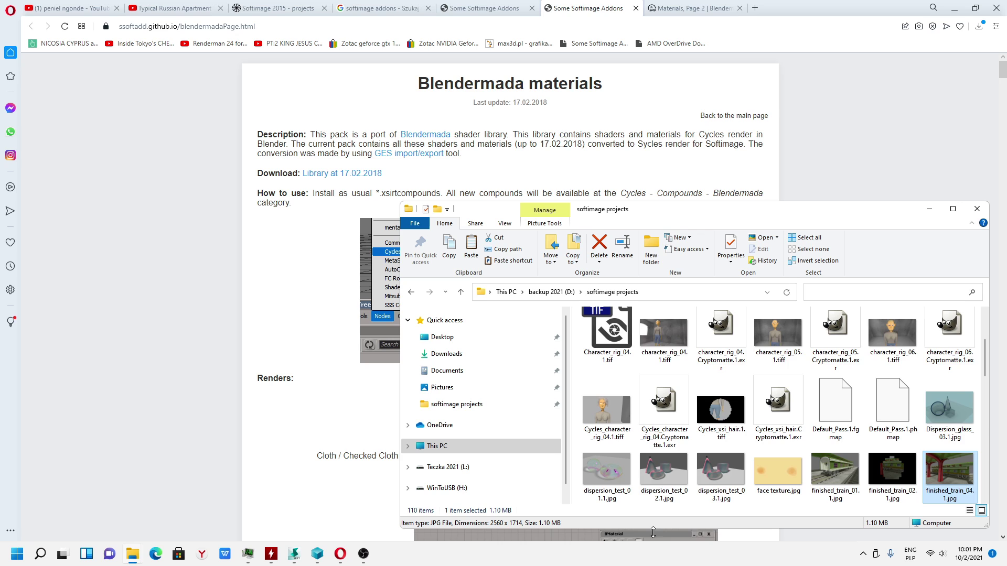
View the renders dispersion_test_01.1.jpg and frame_train_10.1.jpg from softimage projects, closing each one
scroll(668, 436, down, 3)
scroll(667, 436, up, 3)
double_click(615, 411)
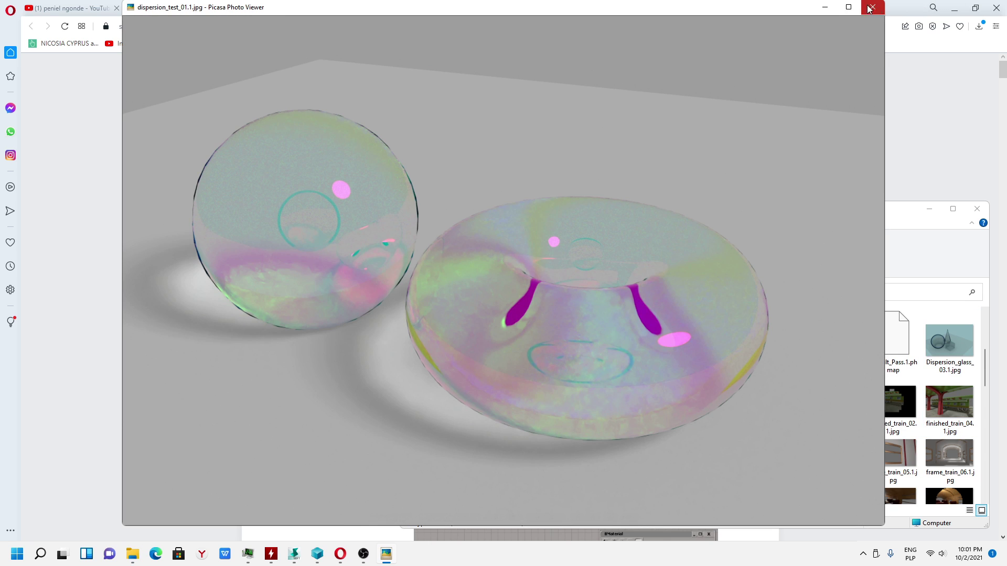
key(Escape)
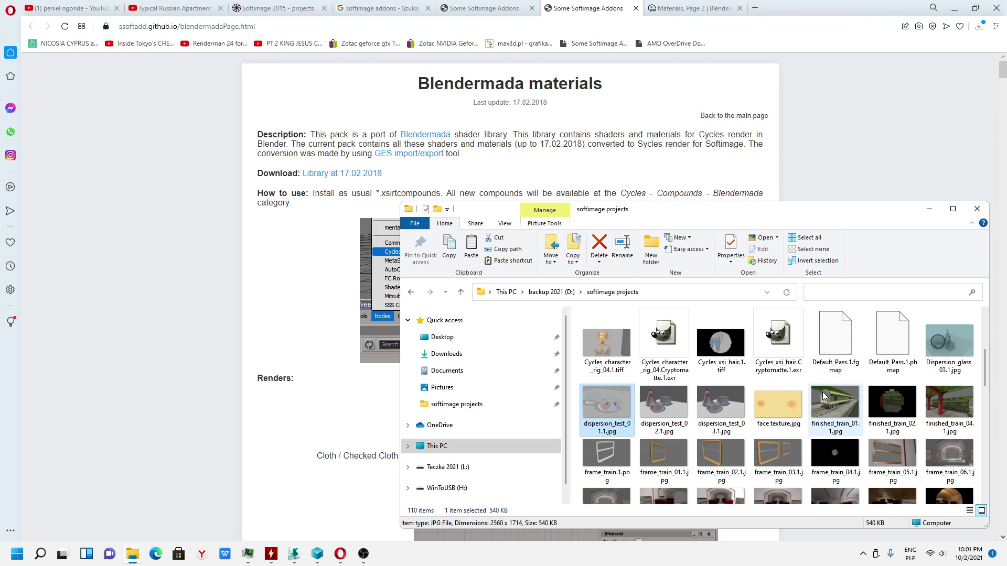
scroll(823, 395, down, 2)
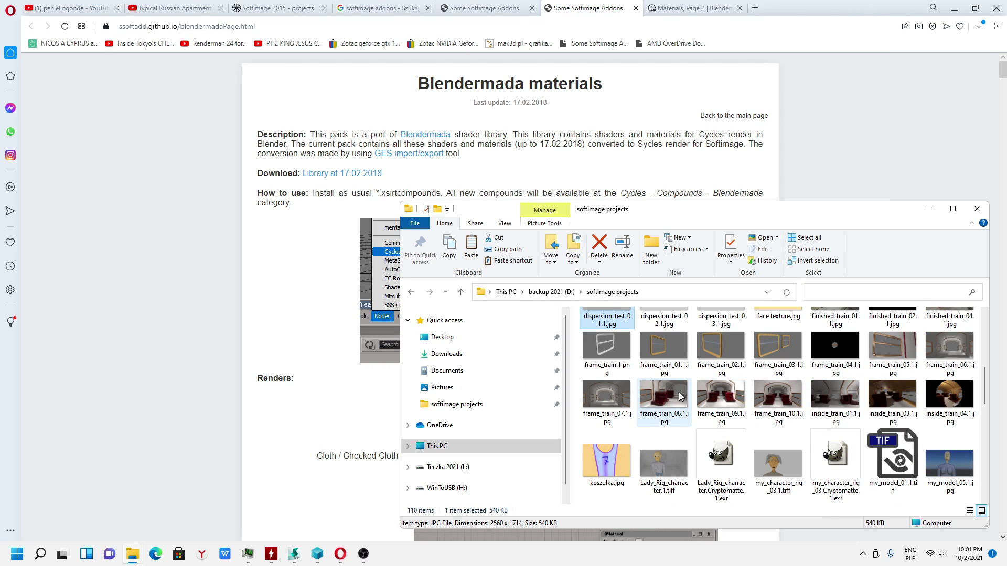
double_click(769, 386)
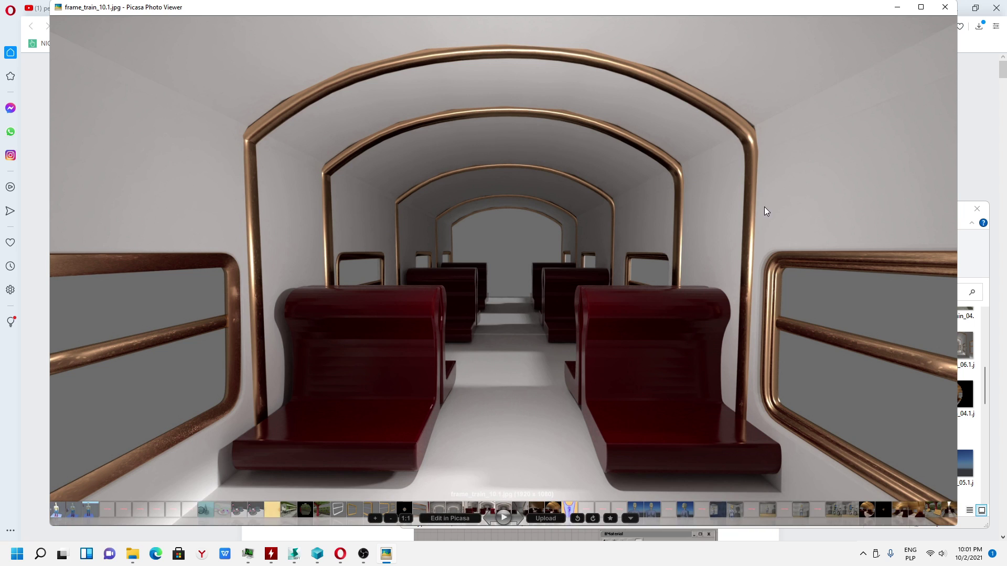
click(943, 7)
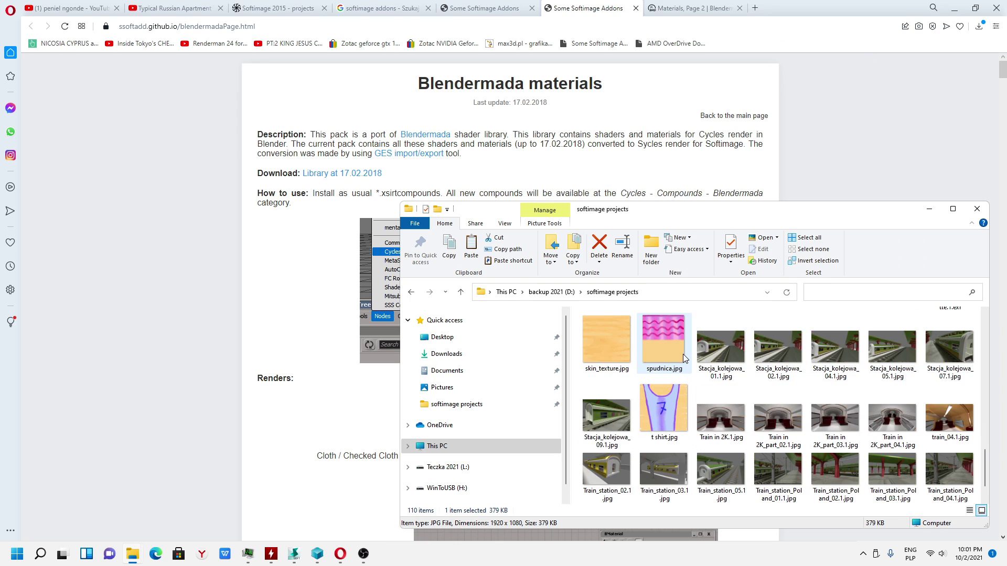
View the train render Train_station_02.1.jpg and the bench render Train_station_Poland_05.1.jpg, closing each one
scroll(684, 359, down, 1)
double_click(608, 414)
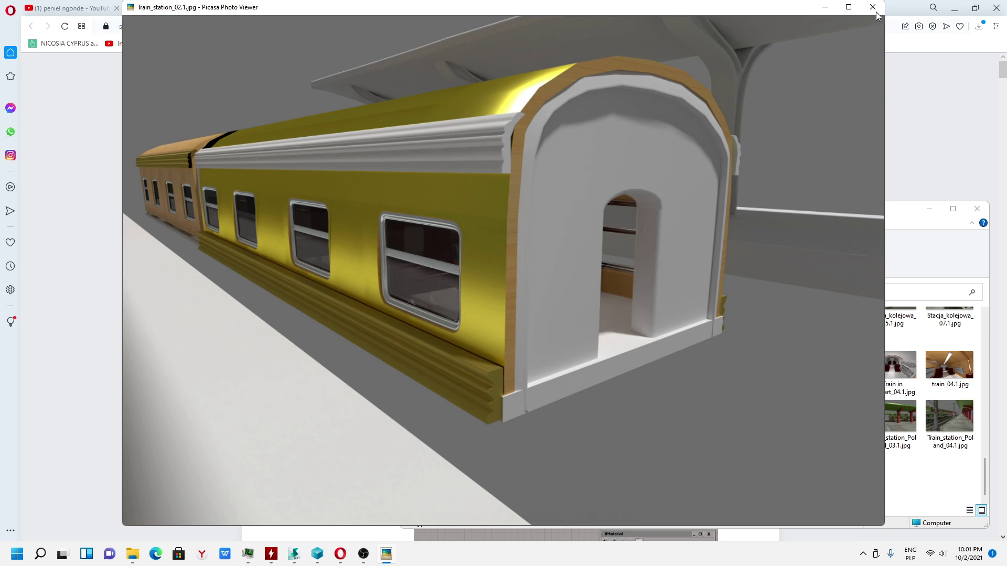
key(Escape)
double_click(628, 457)
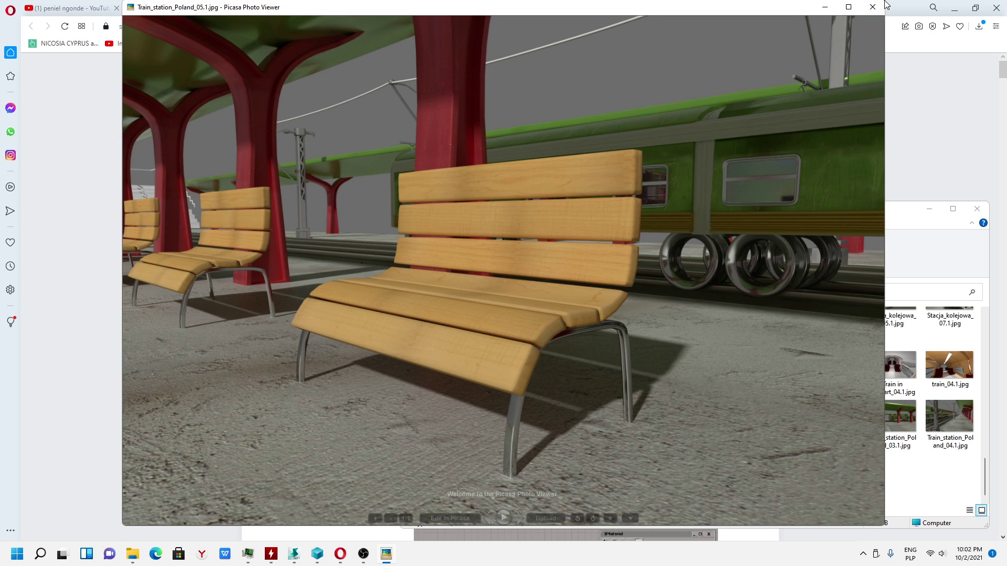
click(873, 6)
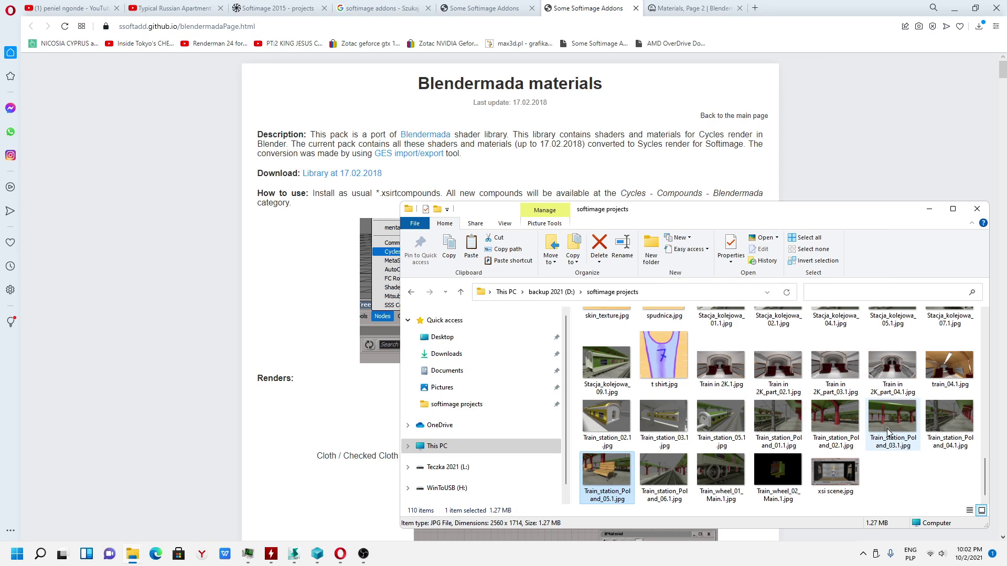
View the station renders Train_station_Poland_04.1.jpg and Train_station_03.1.jpg, closing each one
click(952, 421)
double_click(952, 421)
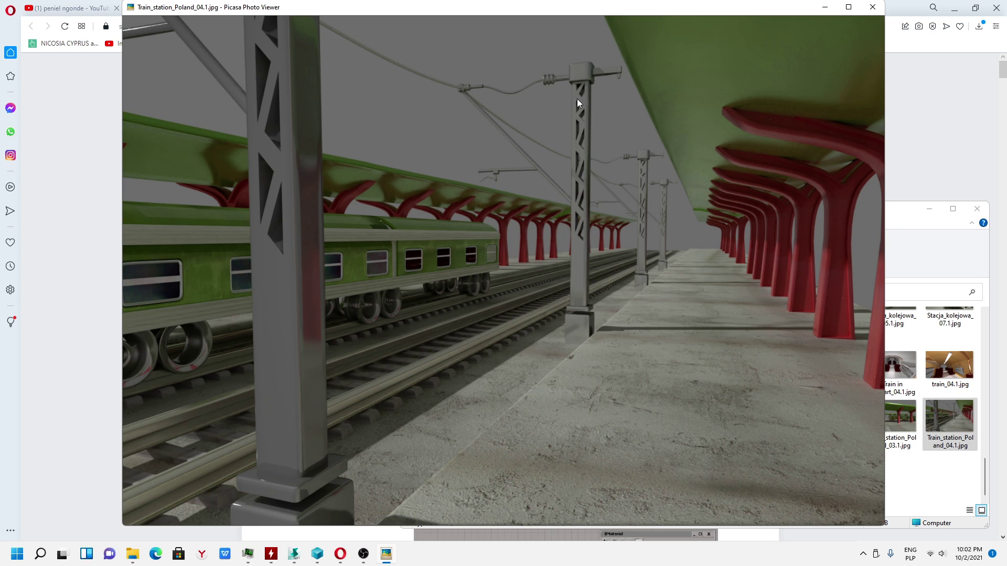
click(872, 7)
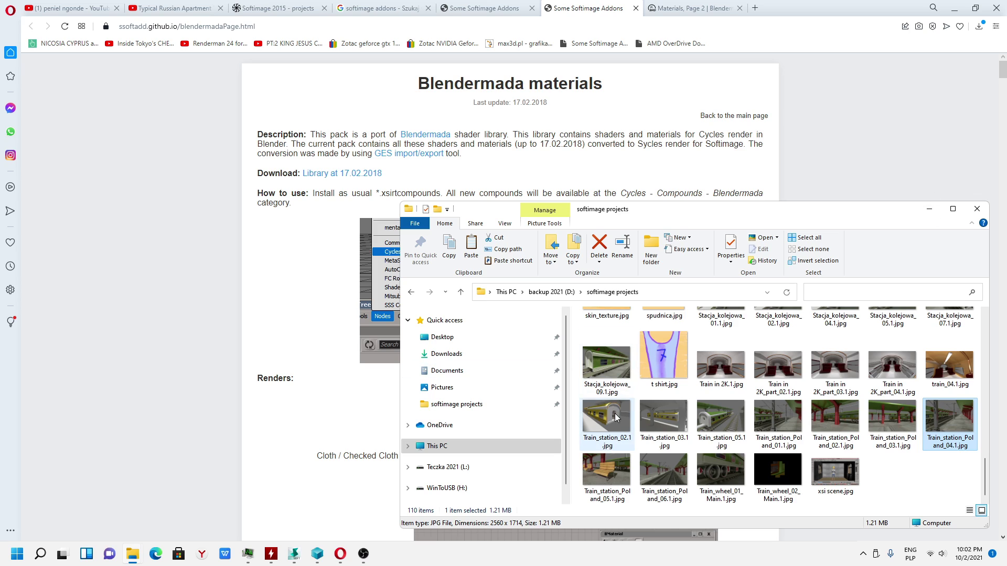
double_click(671, 424)
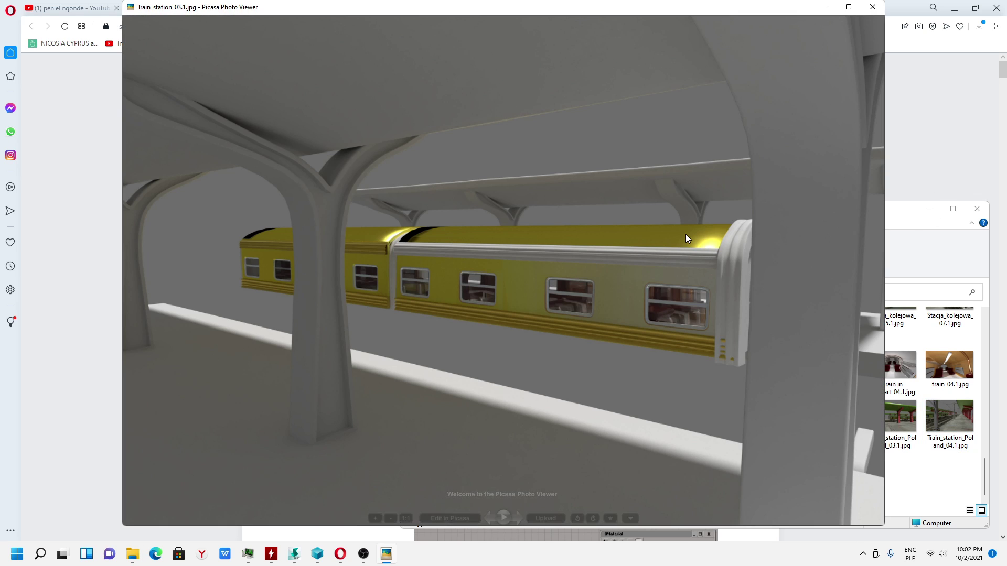
click(867, 12)
Look through softimage projects for the render Train_station_Poland_03.1.jpg, view it, and close it
scroll(778, 365, down, 3)
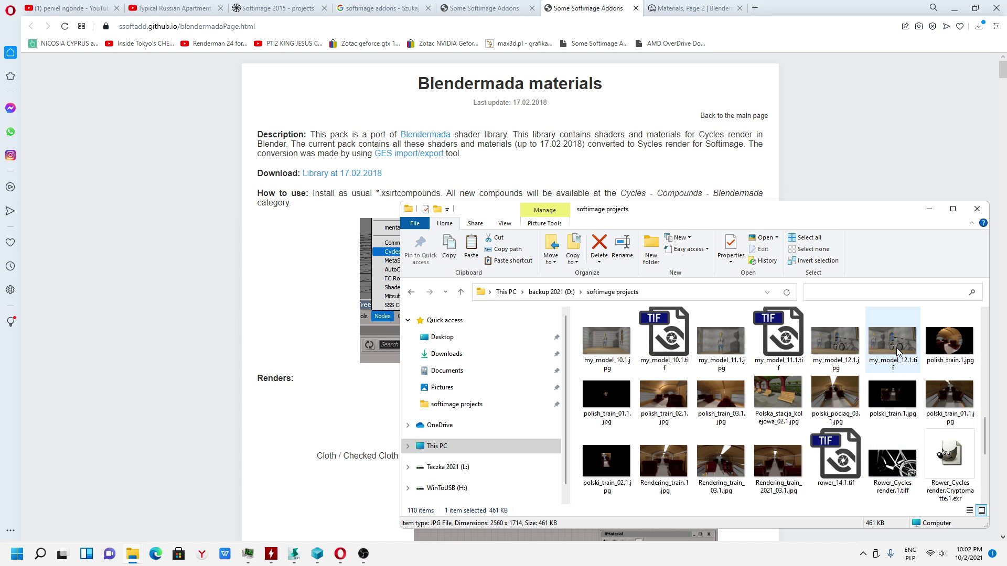
scroll(814, 372, down, 3)
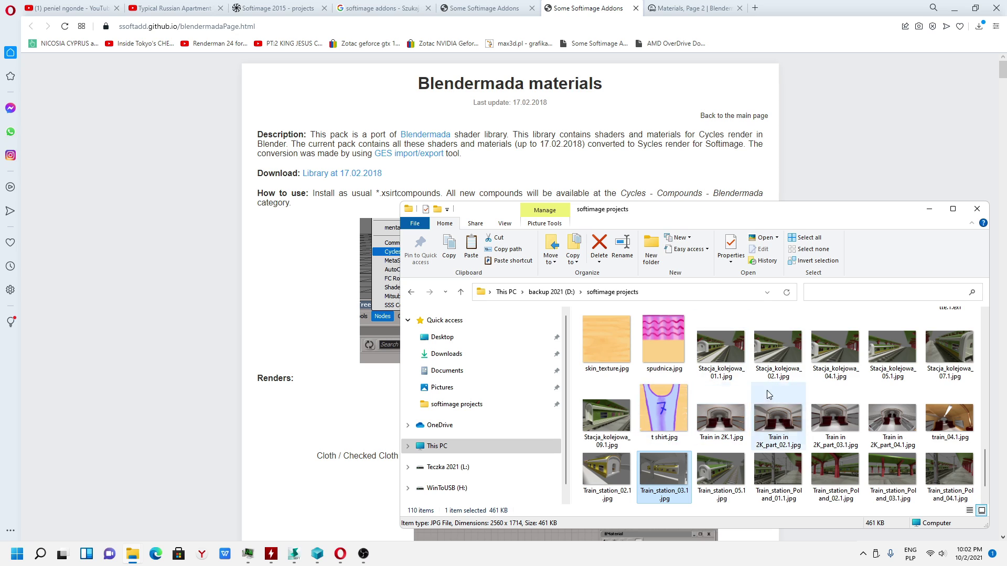
scroll(776, 379, down, 1)
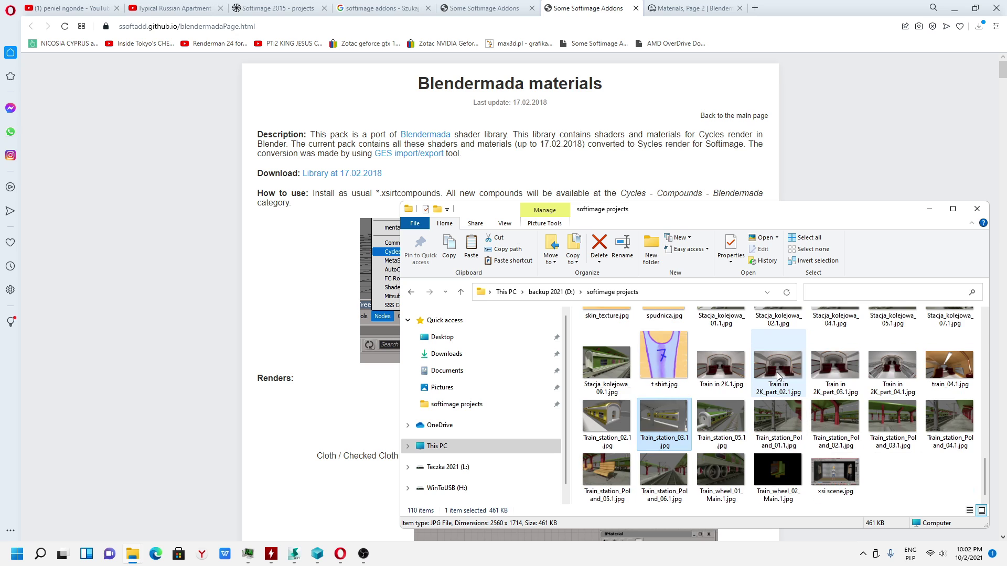
double_click(894, 421)
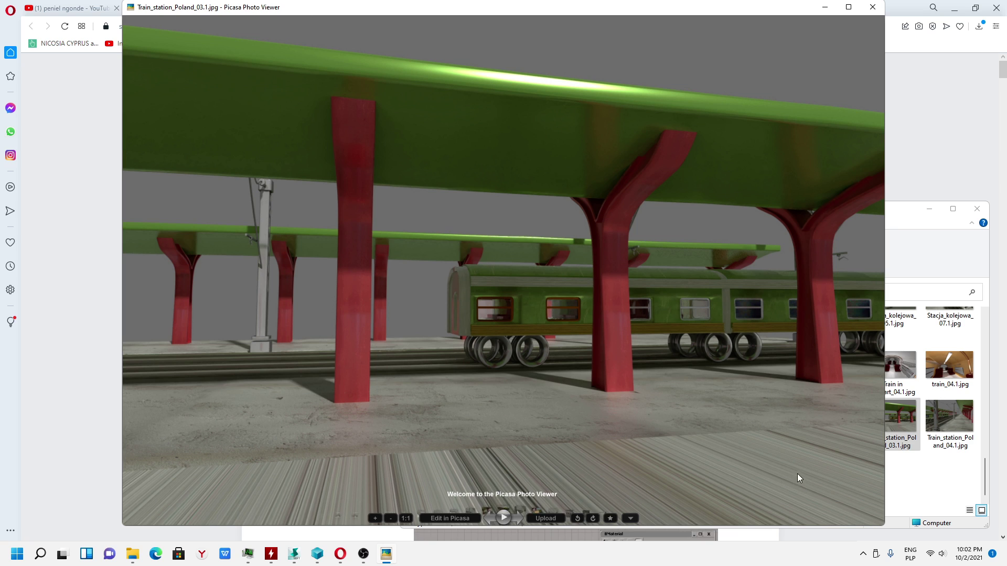
click(872, 7)
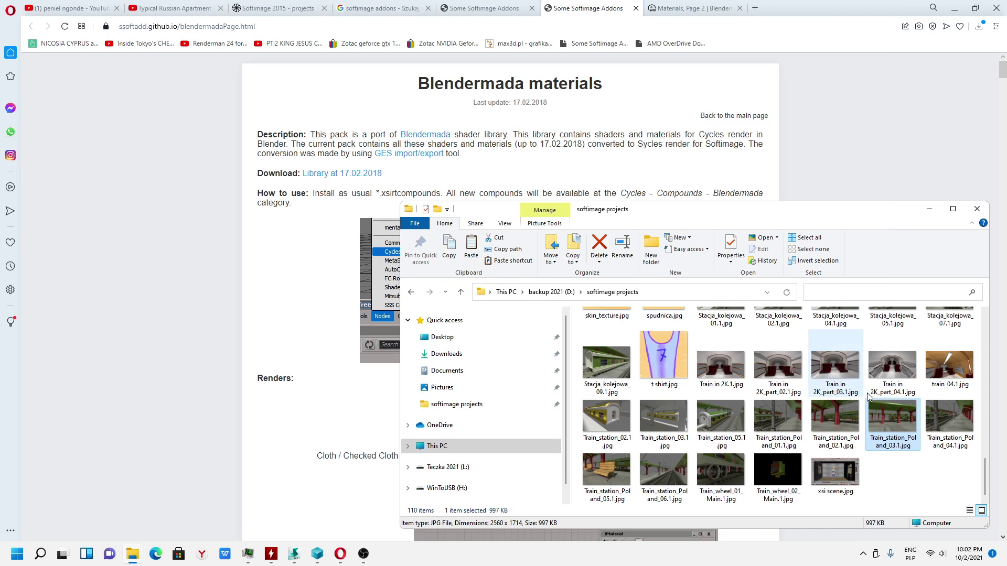
click(838, 418)
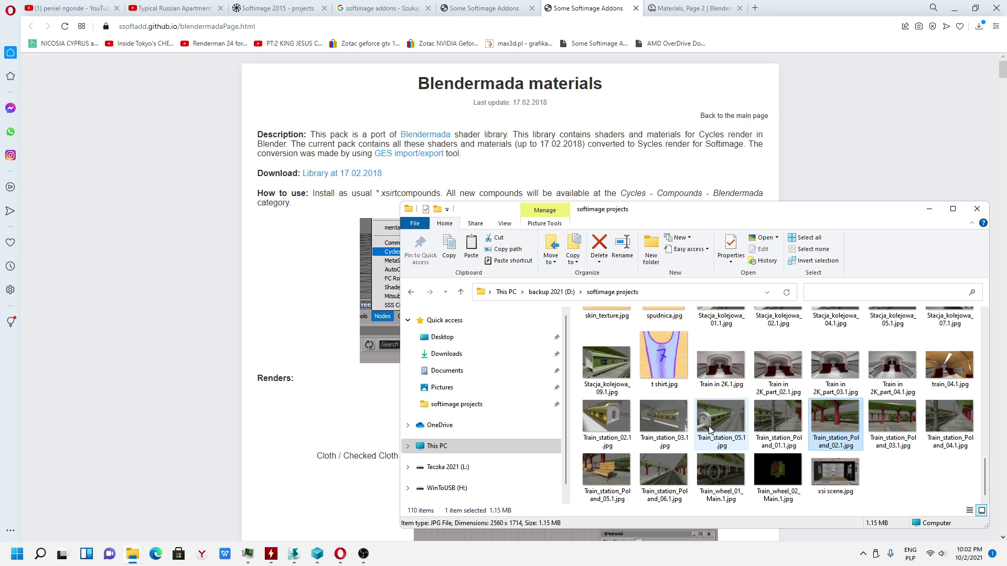
Open Render_Pictures inside the project subfolder of softimage projects, view the train interior render Rendering_train_03.1.jpg, and close it
scroll(674, 334, up, 15)
click(666, 347)
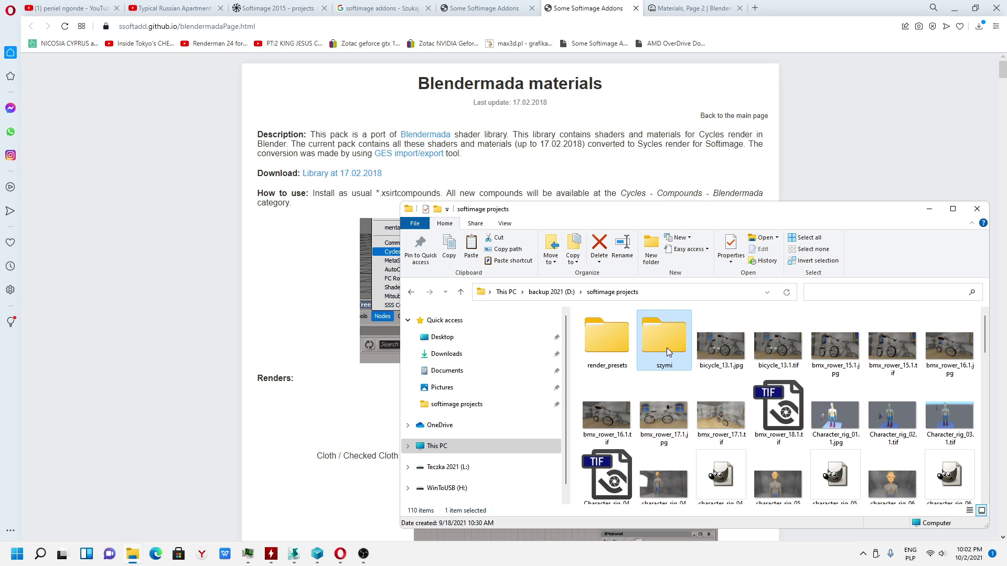
double_click(666, 347)
scroll(624, 385, down, 5)
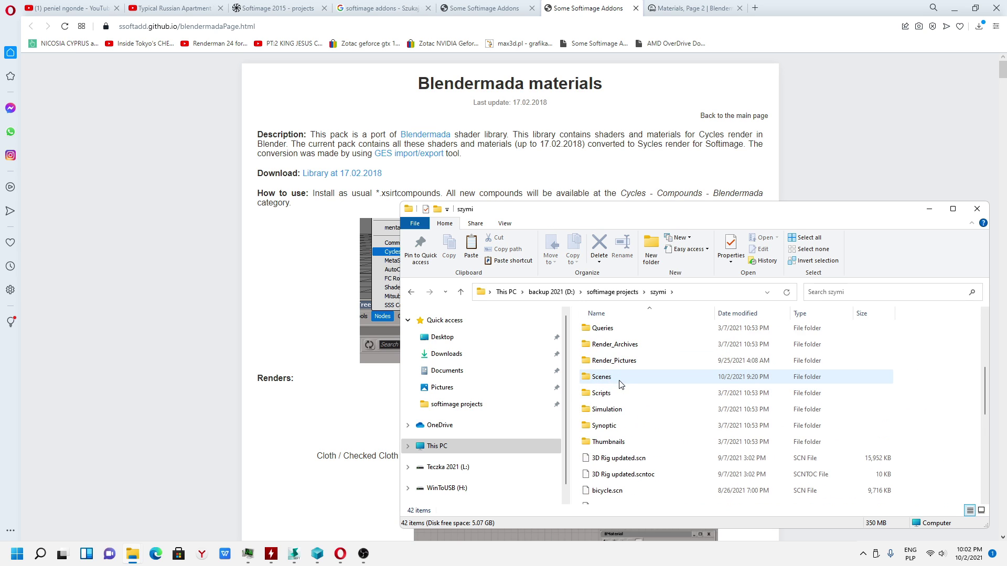
double_click(613, 360)
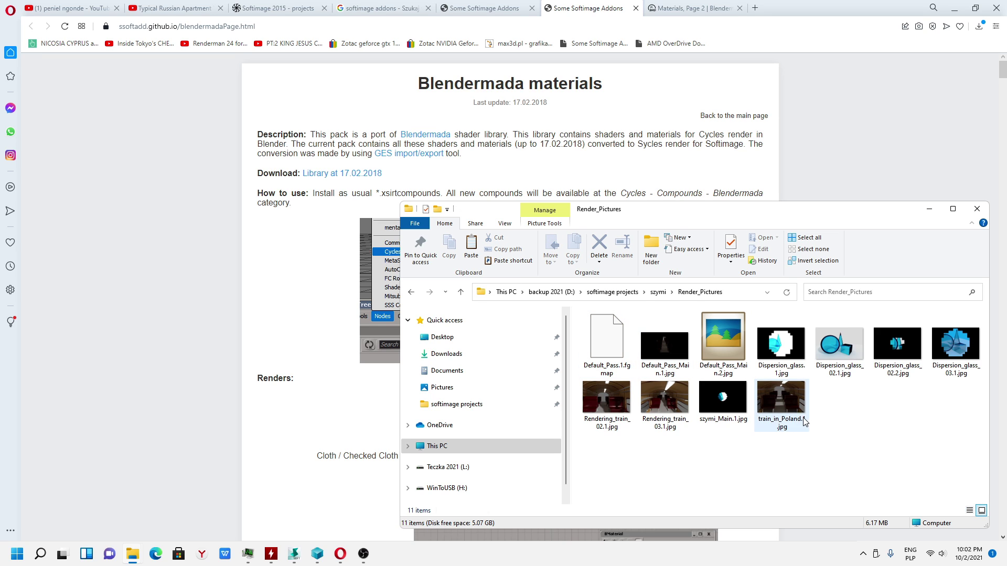
double_click(657, 401)
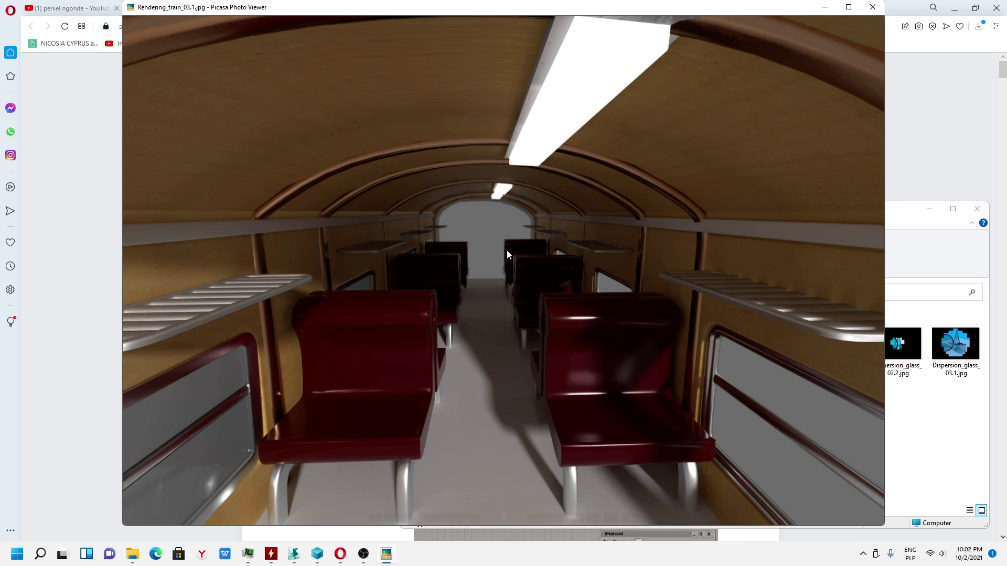
click(872, 7)
Return to the main Some Softimage Addons page in the browser and open its Sycles render integration page
click(309, 285)
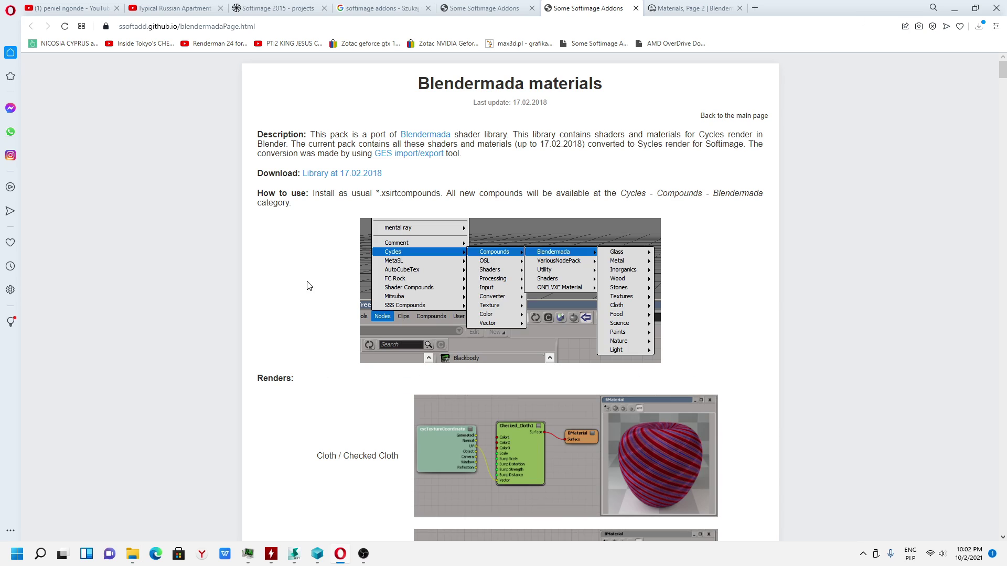
click(495, 9)
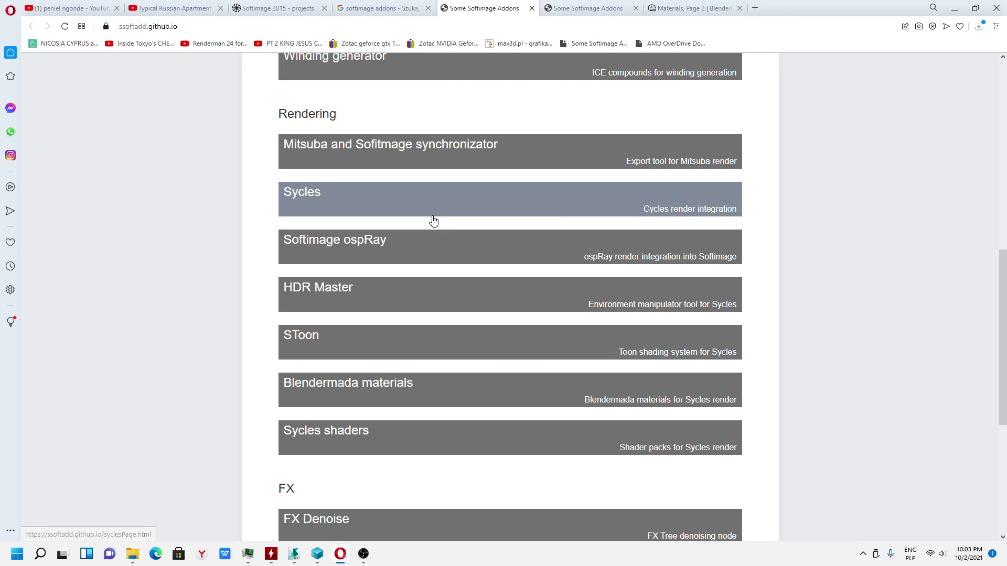
click(313, 199)
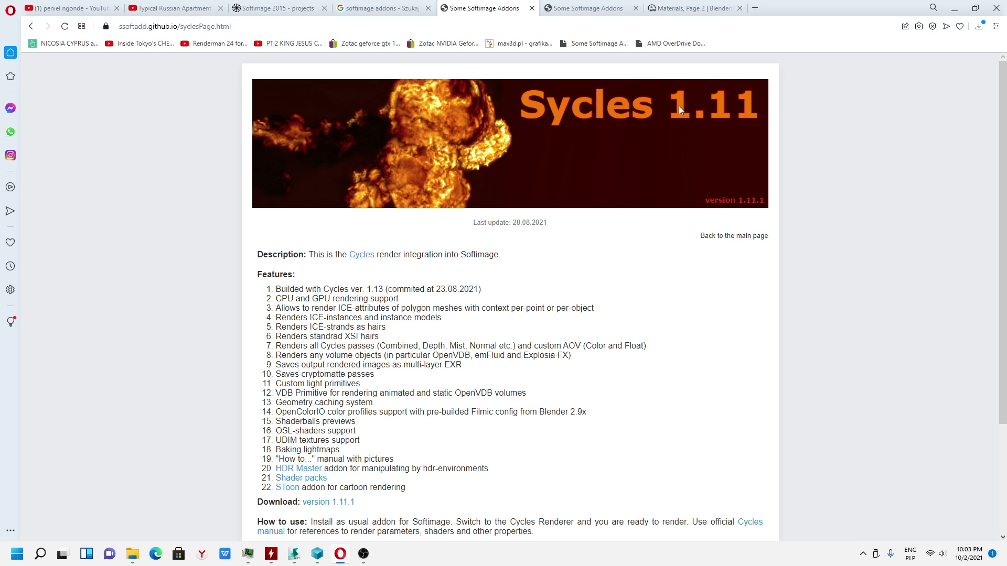
Switch to Softimage, open the Render Manager, and set the Render_cycles_03 pass renderer to Cycles Renderer
click(295, 559)
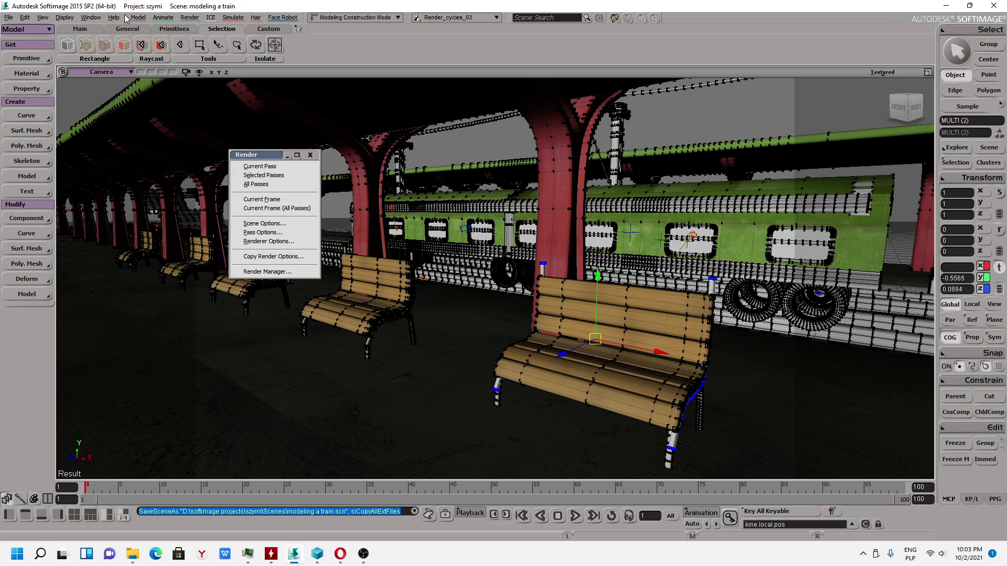
click(19, 29)
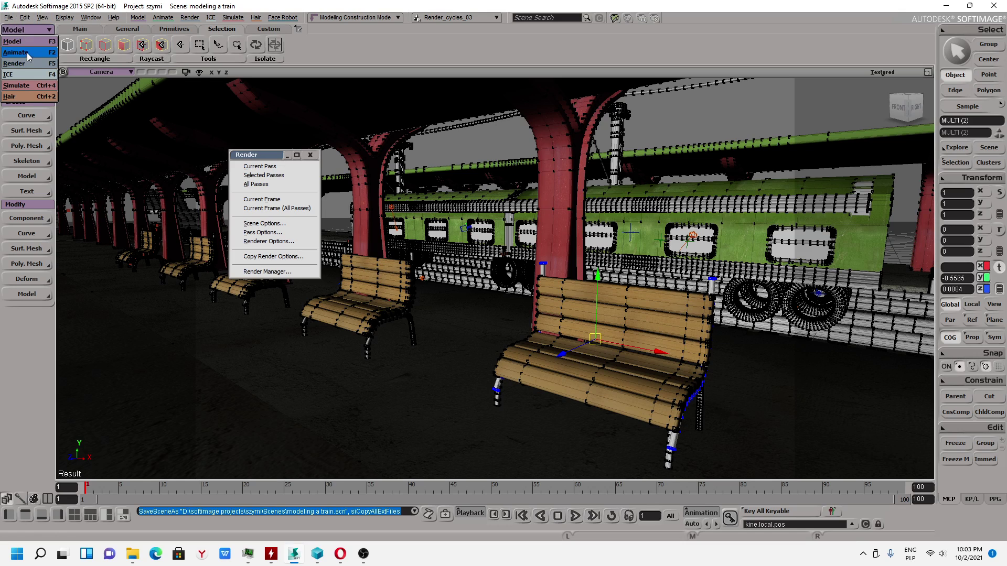
click(27, 61)
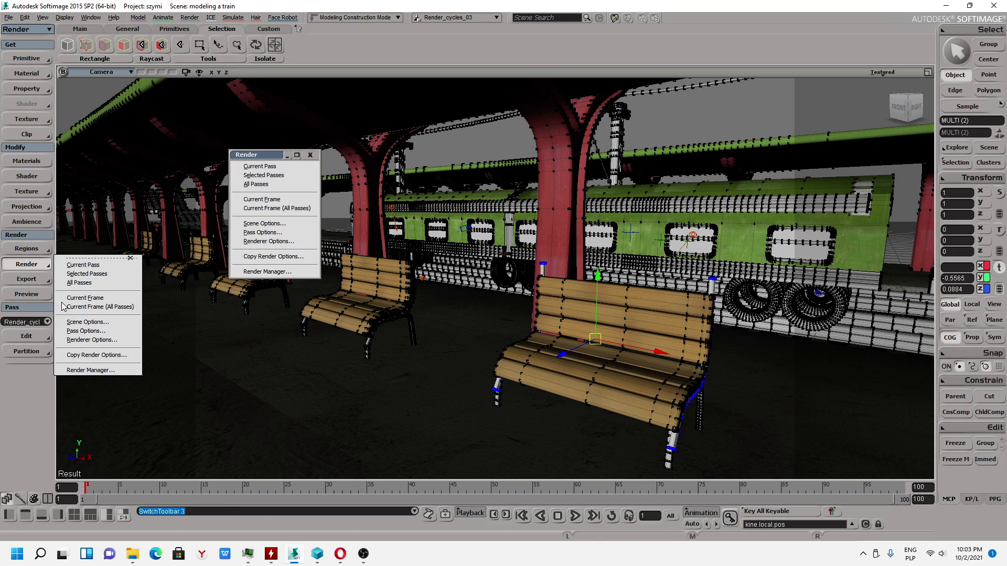
click(92, 370)
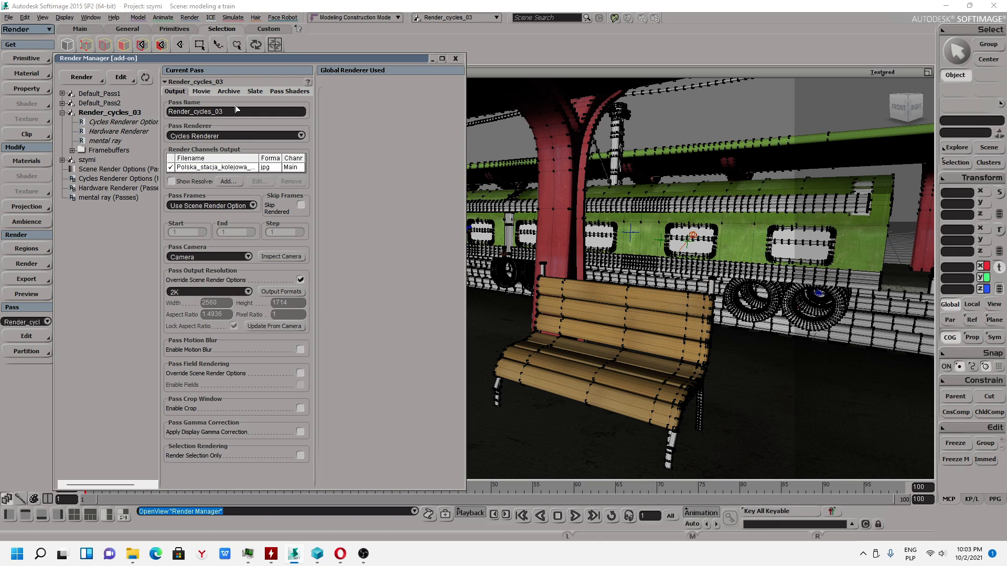
click(213, 137)
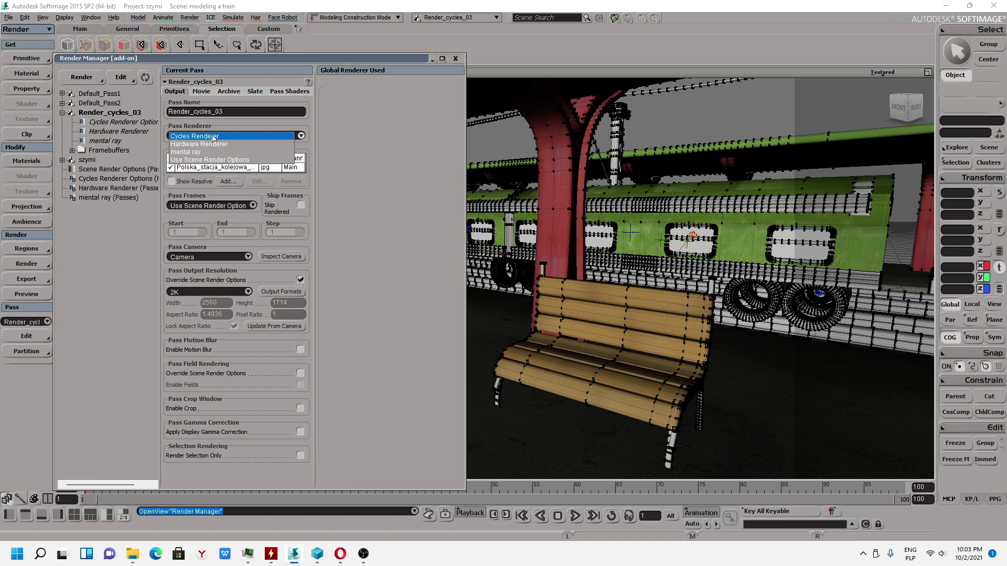
click(194, 137)
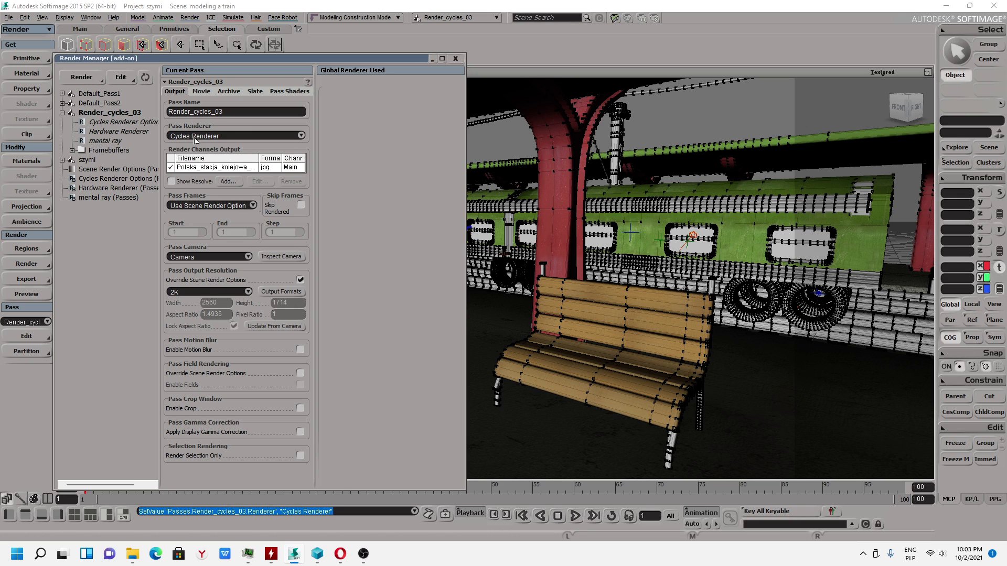